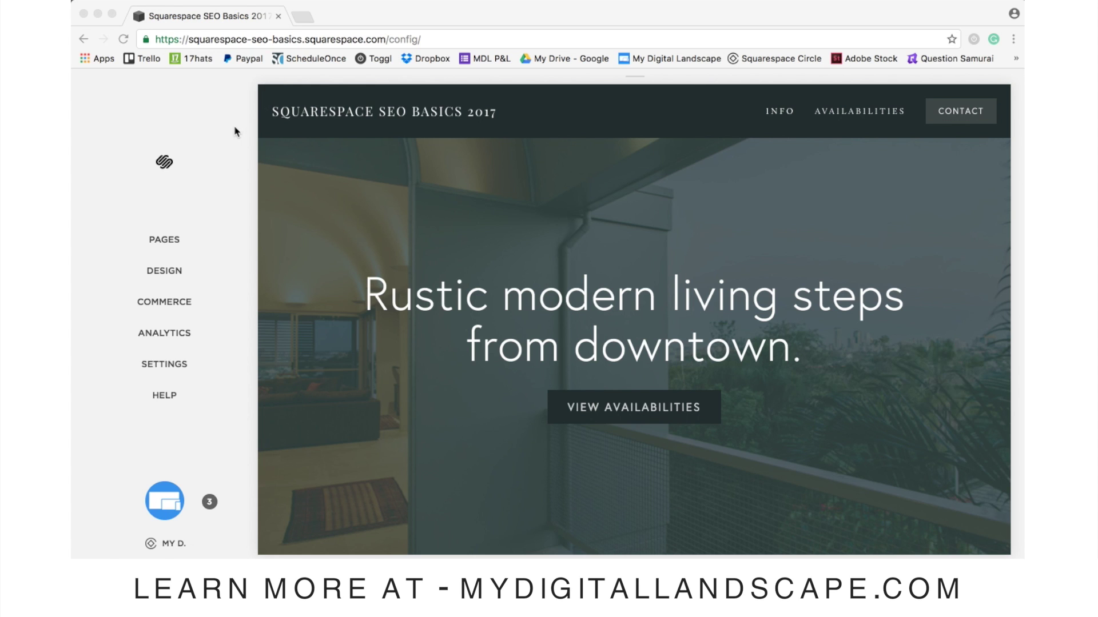
- Examine the home page in full-page preview, from the hero banner through the photo gallery to the Amenities section
{"action": "left_click", "coordinate": [264, 92]}
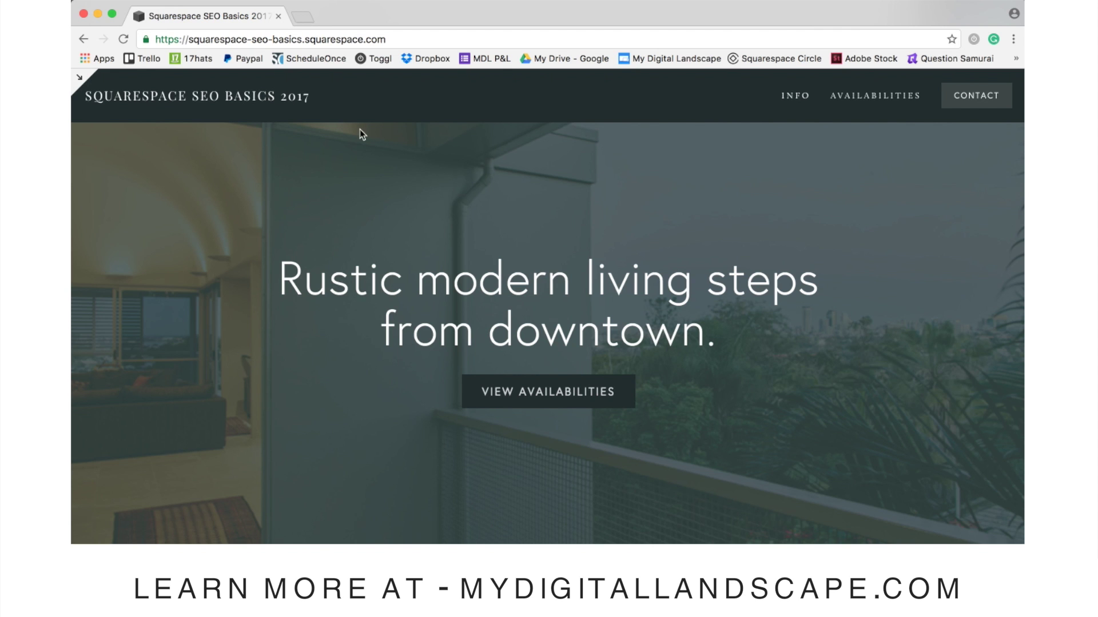
{"action": "scroll", "coordinate": [223, 385], "scroll_direction": "down", "scroll_amount": 10}
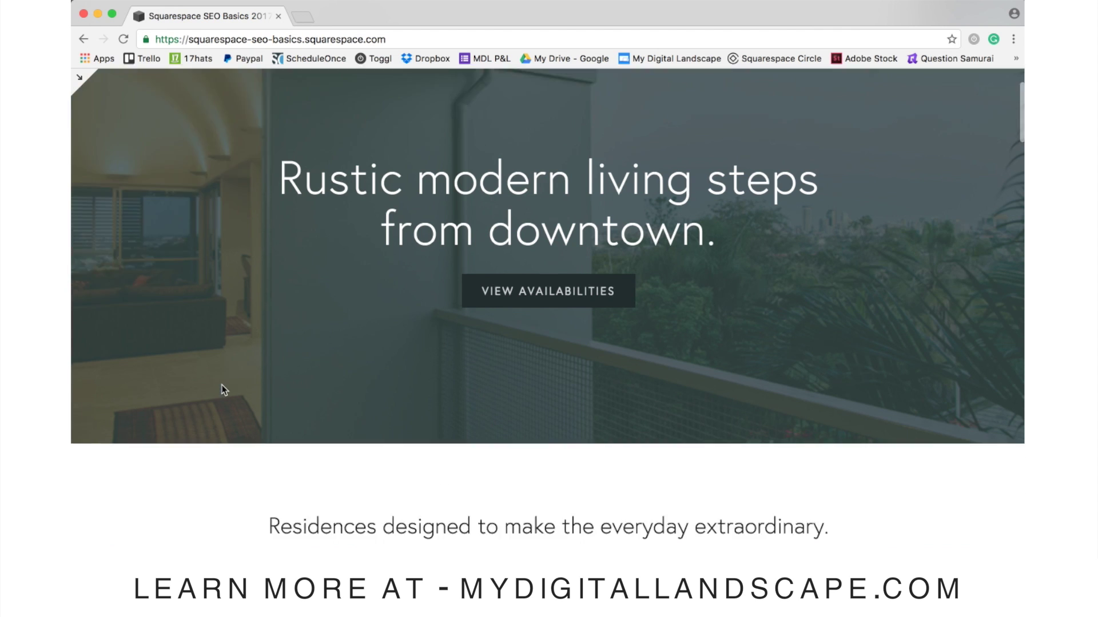
{"action": "scroll", "coordinate": [223, 389], "scroll_direction": "down", "scroll_amount": 4}
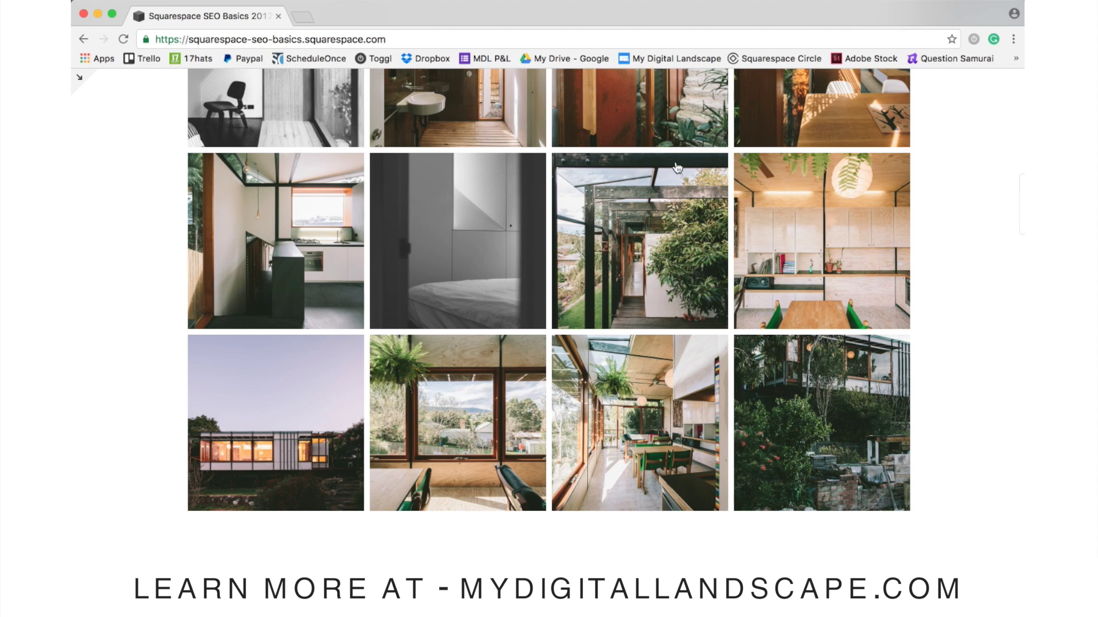
{"action": "scroll", "coordinate": [473, 191], "scroll_direction": "down", "scroll_amount": 6}
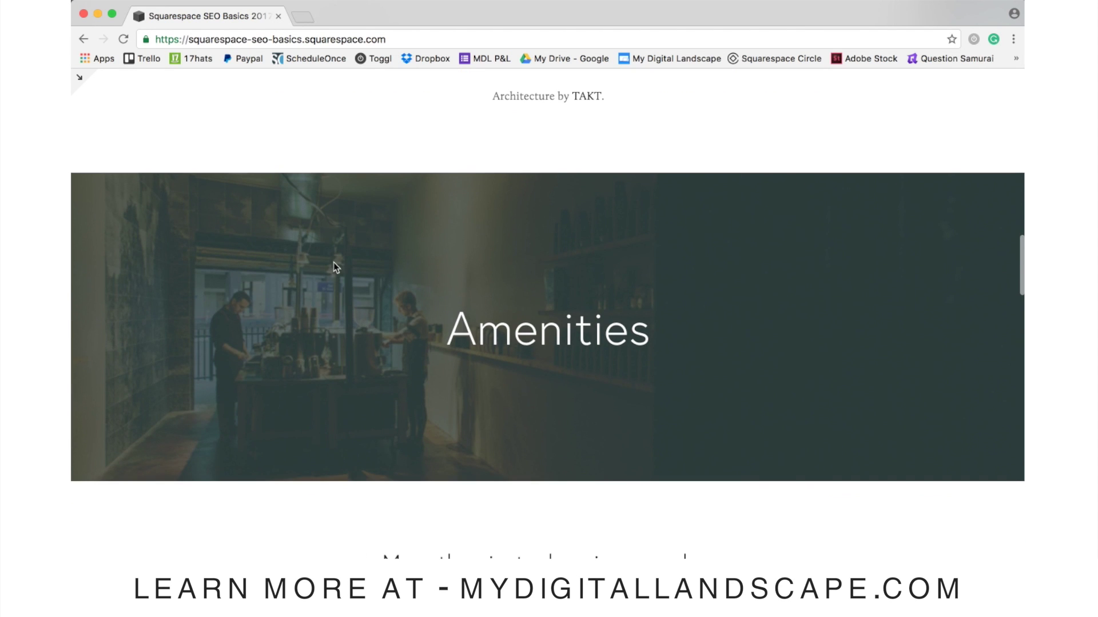
{"action": "scroll", "coordinate": [335, 262], "scroll_direction": "up", "scroll_amount": 15}
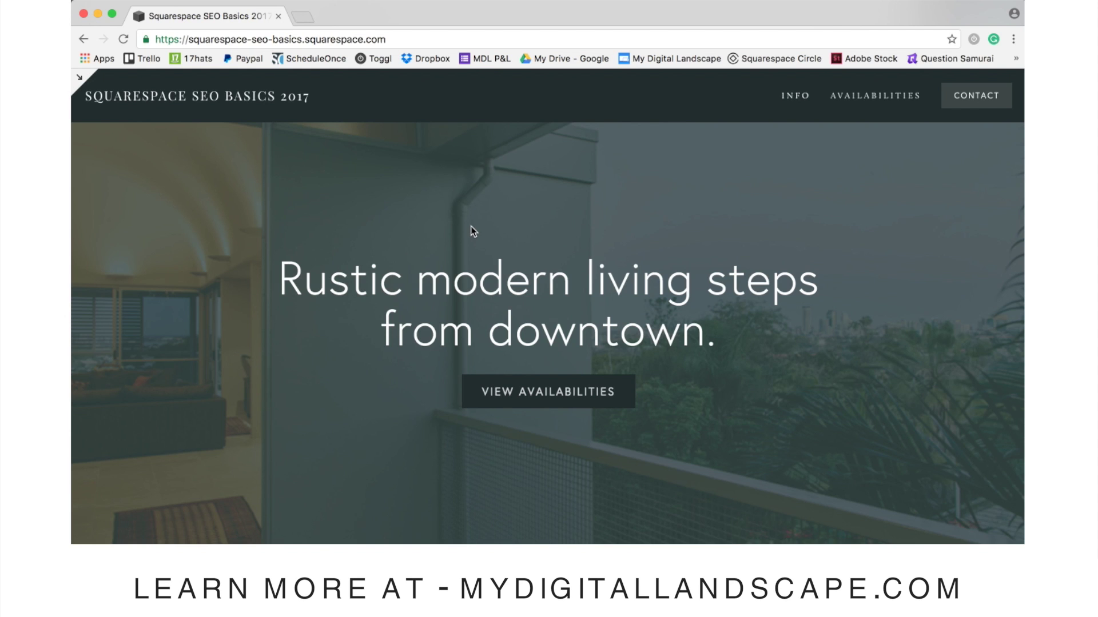
{"action": "scroll", "coordinate": [473, 231], "scroll_direction": "down", "scroll_amount": 5}
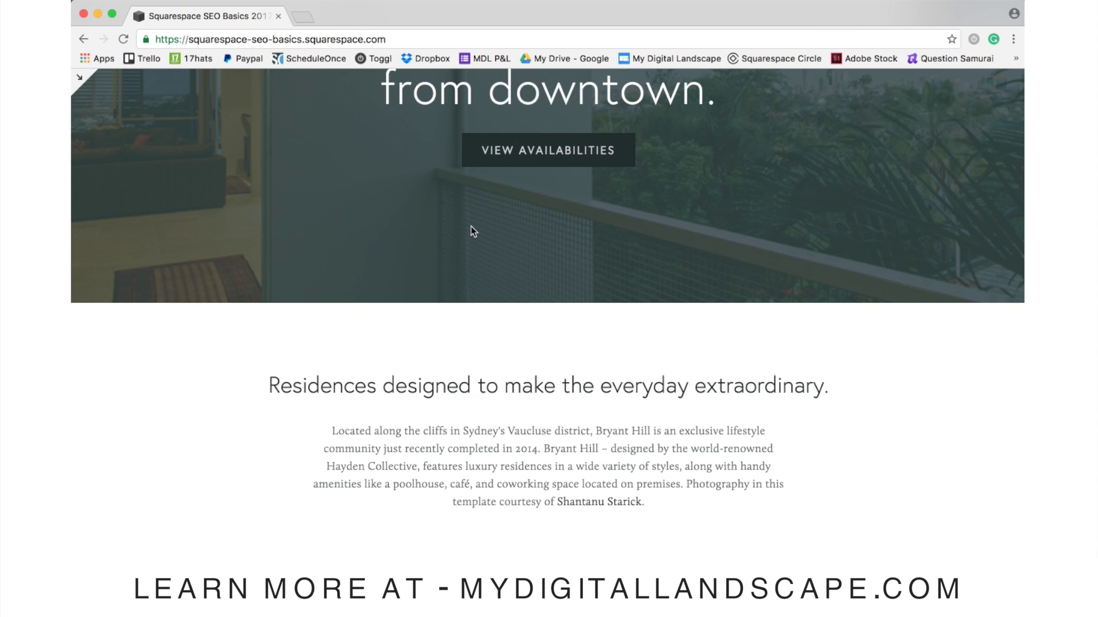
{"action": "scroll", "coordinate": [473, 231], "scroll_direction": "down", "scroll_amount": 4}
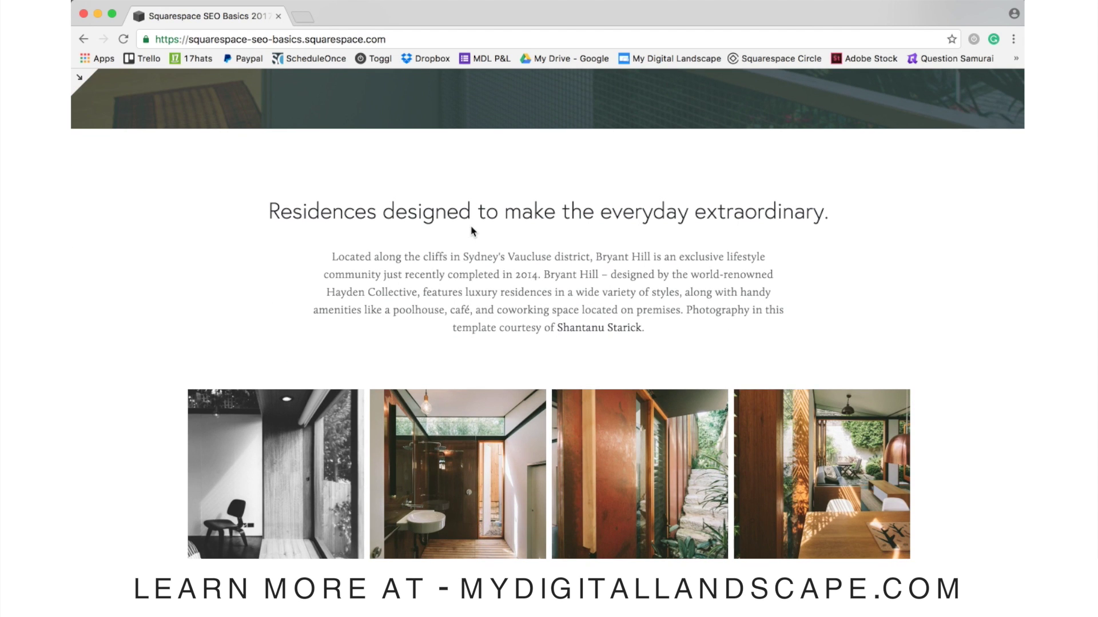
{"action": "scroll", "coordinate": [473, 231], "scroll_direction": "down", "scroll_amount": 7}
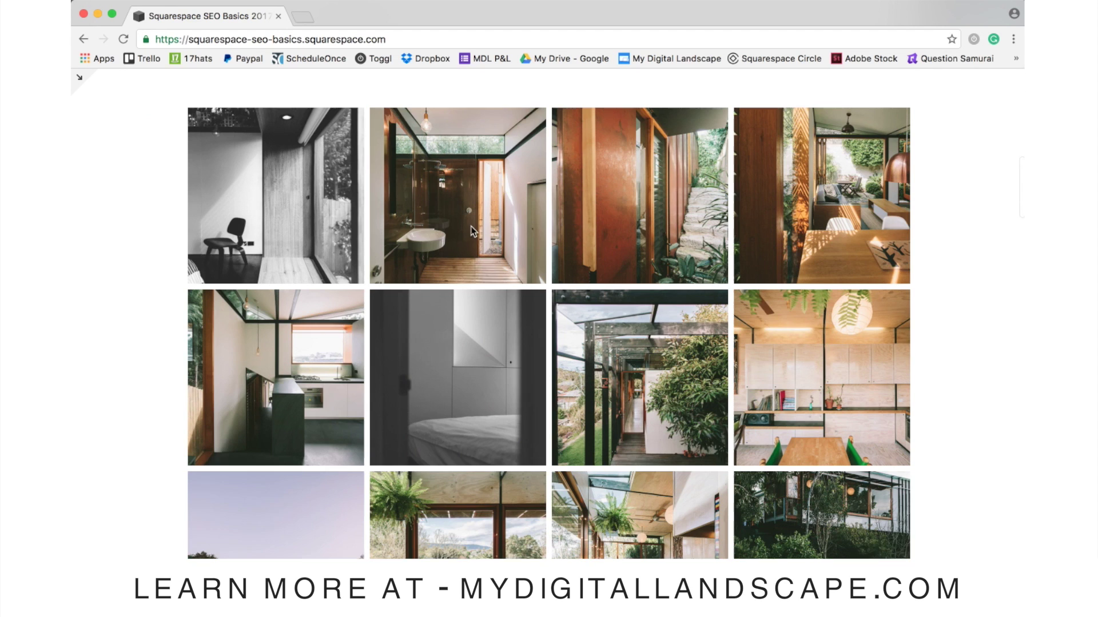
{"action": "scroll", "coordinate": [473, 231], "scroll_direction": "up", "scroll_amount": 15}
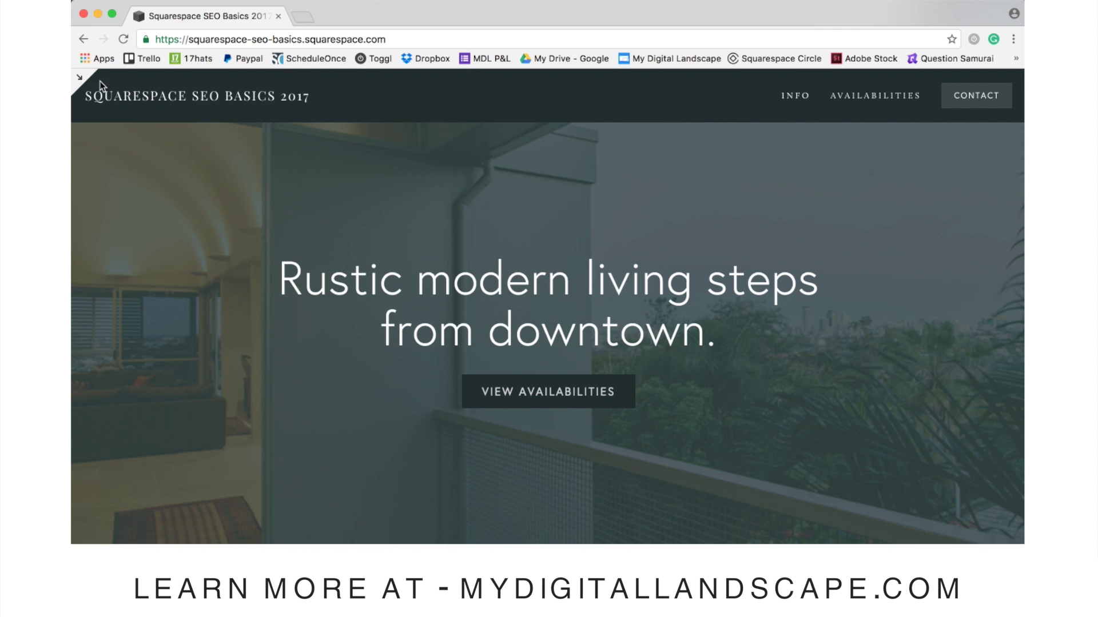
- Leave the full-page preview and open the site title in the Logo & Title design settings
{"action": "left_click", "coordinate": [80, 78]}
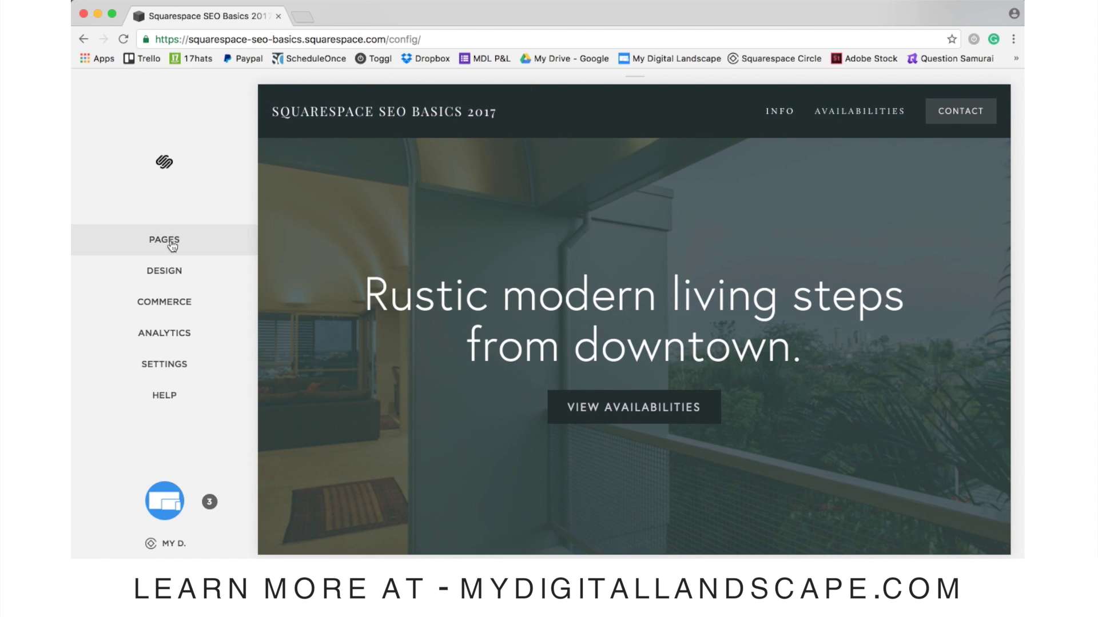
{"action": "left_click", "coordinate": [164, 271]}
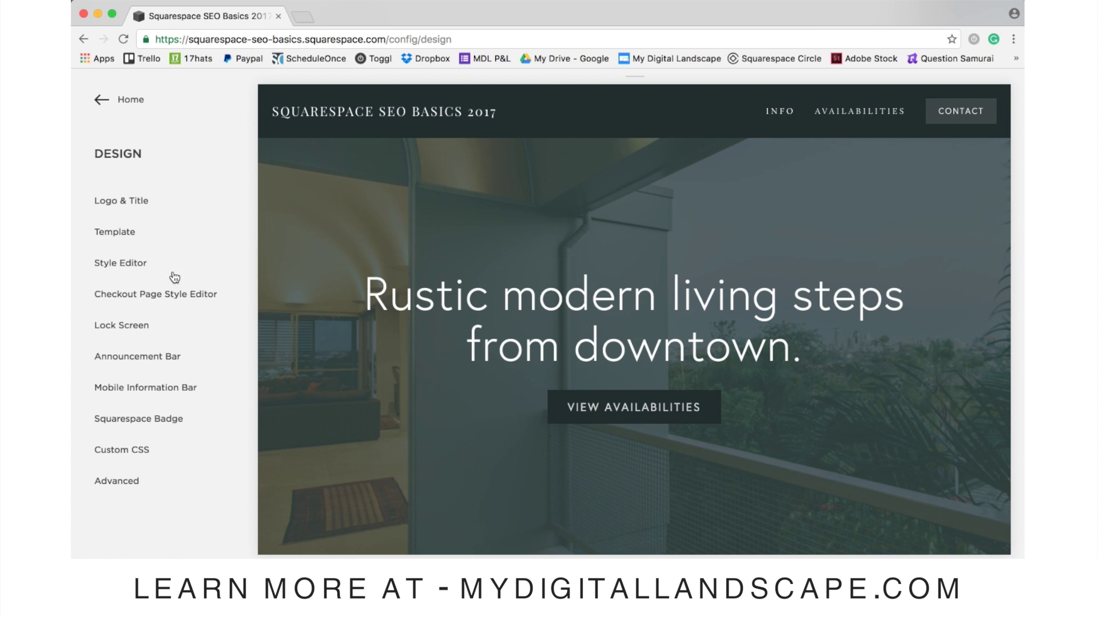
{"action": "left_click", "coordinate": [175, 210]}
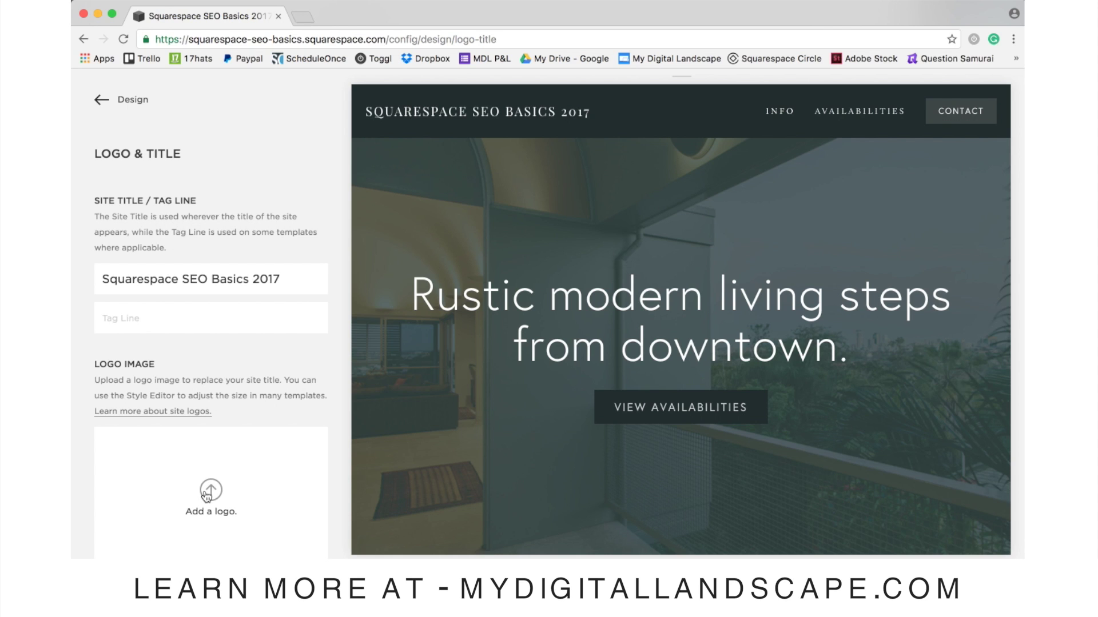
{"action": "triple_click", "coordinate": [284, 280]}
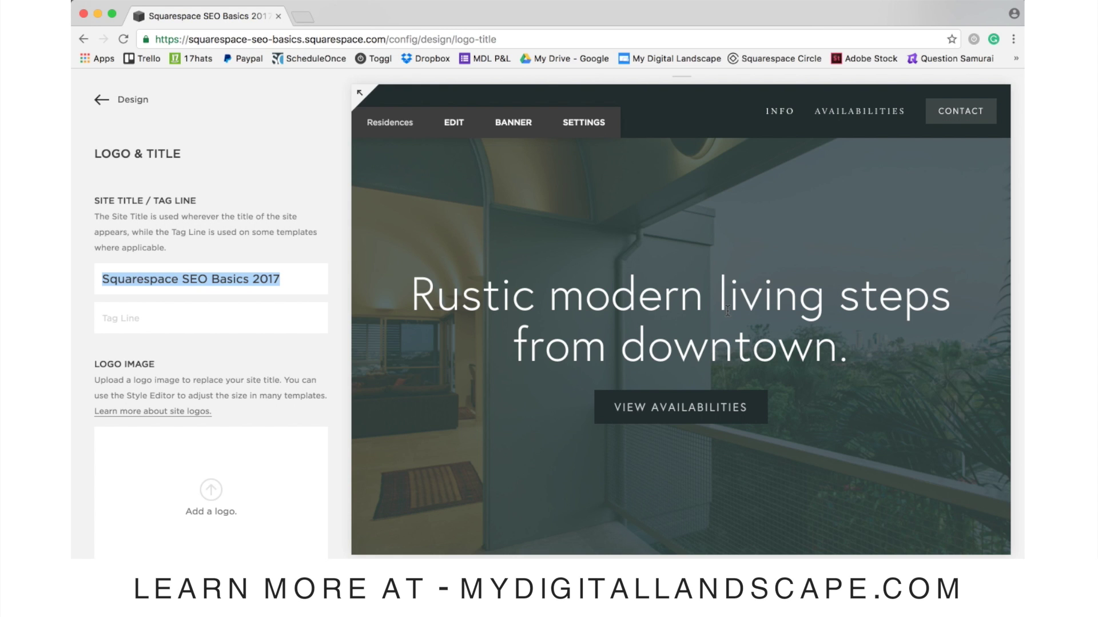
{"action": "scroll", "coordinate": [241, 462], "scroll_direction": "down", "scroll_amount": 2}
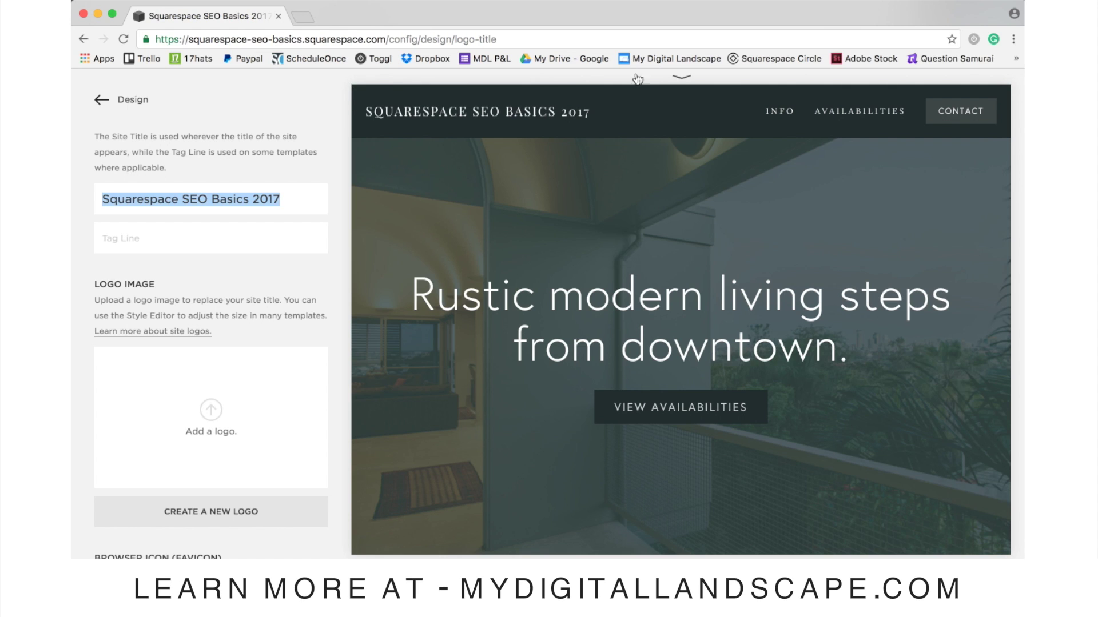
- Add "123 SEO | " in front of the existing site title
{"action": "mouse_move", "coordinate": [354, 191]}
{"action": "left_click", "coordinate": [102, 199]}
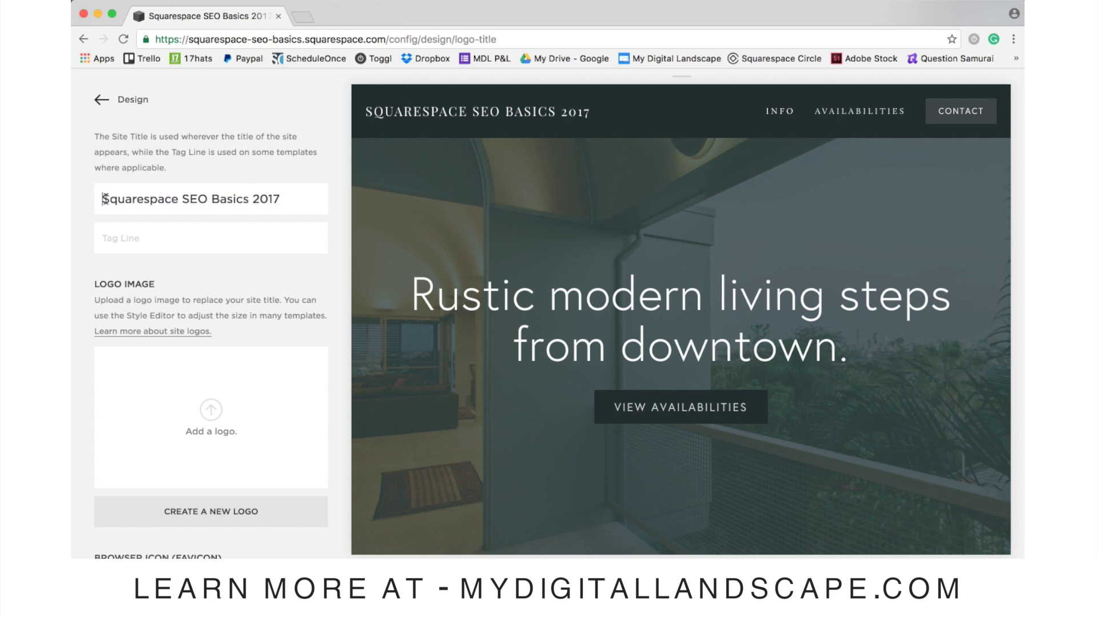
{"action": "mouse_move", "coordinate": [401, 382]}
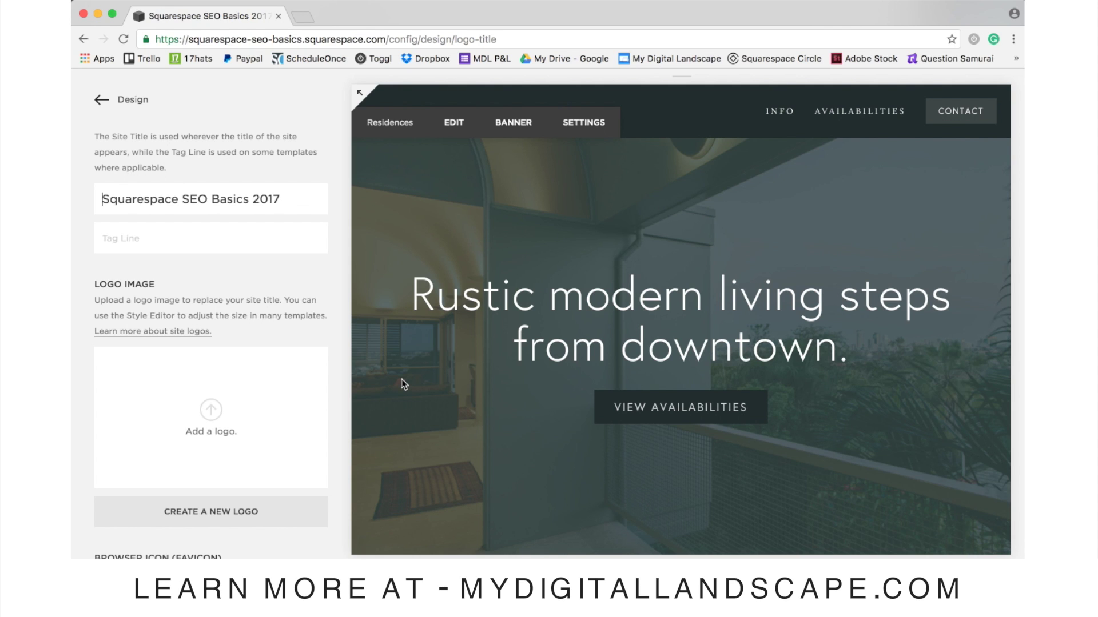
{"action": "type", "text": "123"}
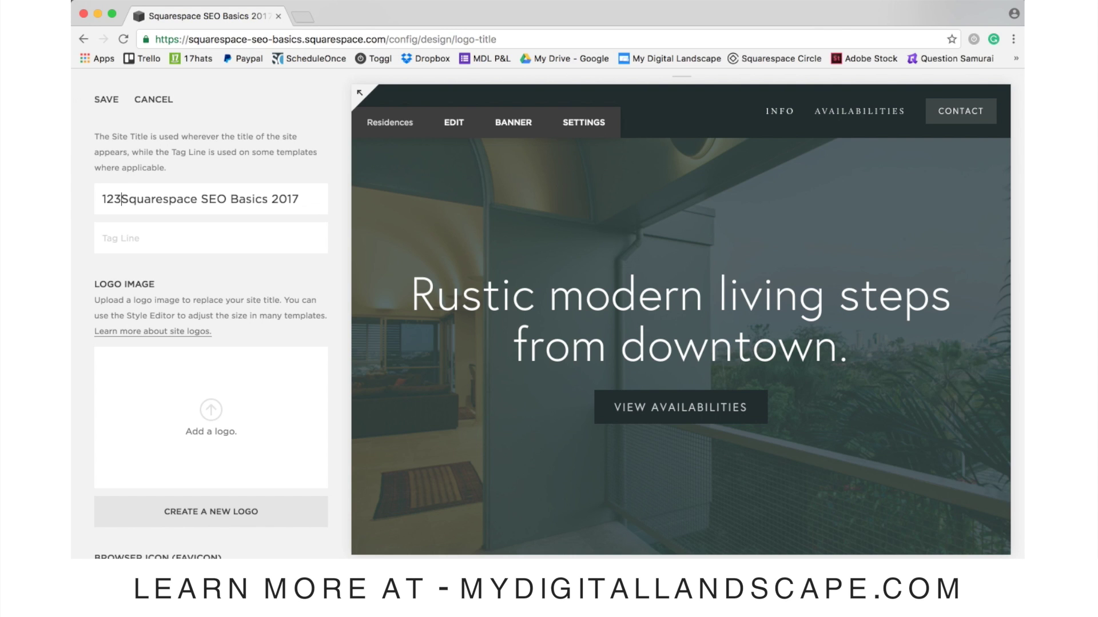
{"action": "type", "text": " SEO"}
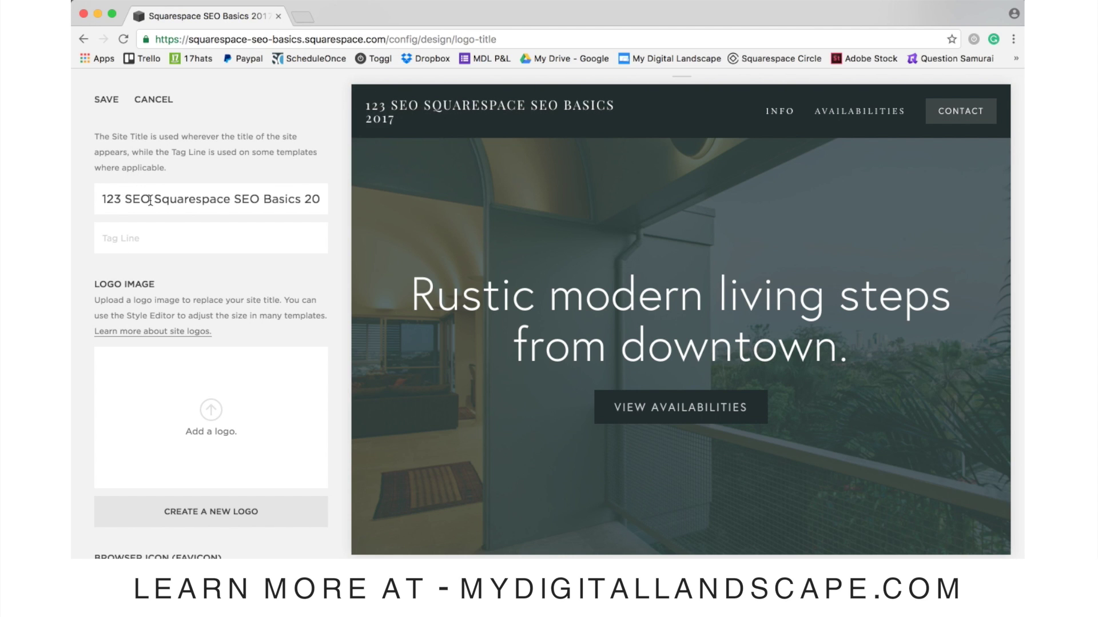
{"action": "type", "text": "|"}
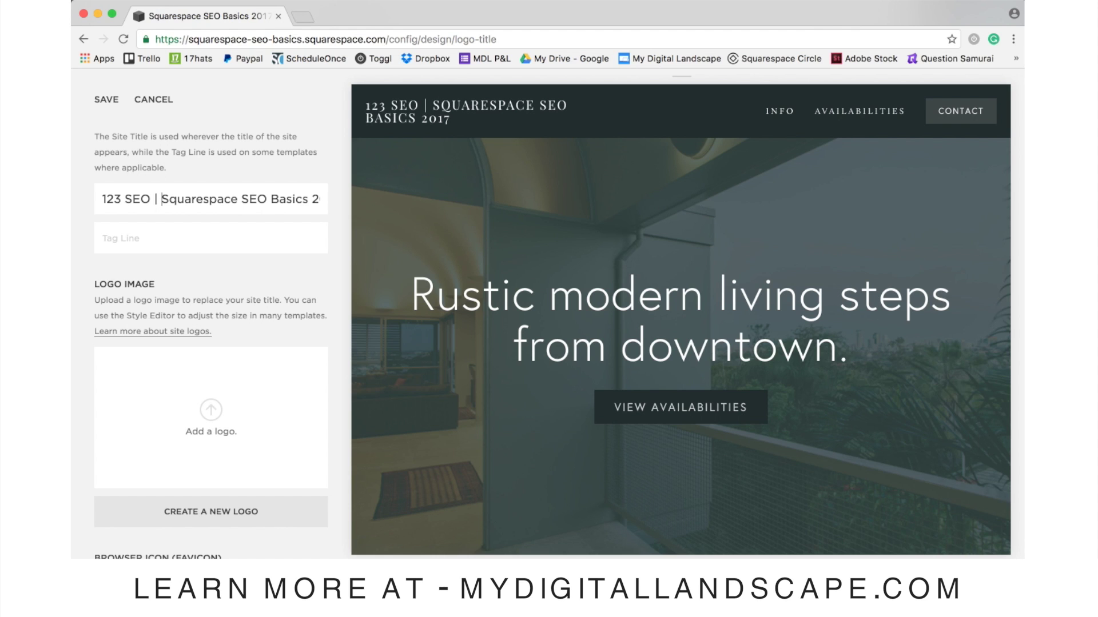
- Insert "Experts | Seattle WA| " before "Basics 2017" in the site title and save the change
{"action": "left_click", "coordinate": [271, 199]}
{"action": "type", "text": "Exp"}
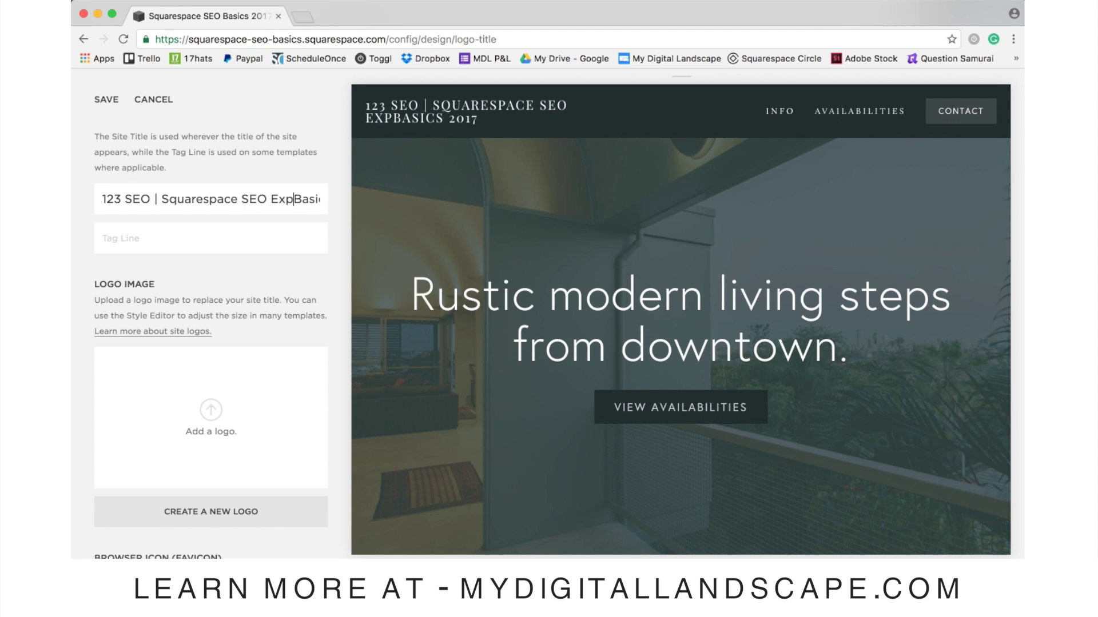
{"action": "type", "text": "erts "}
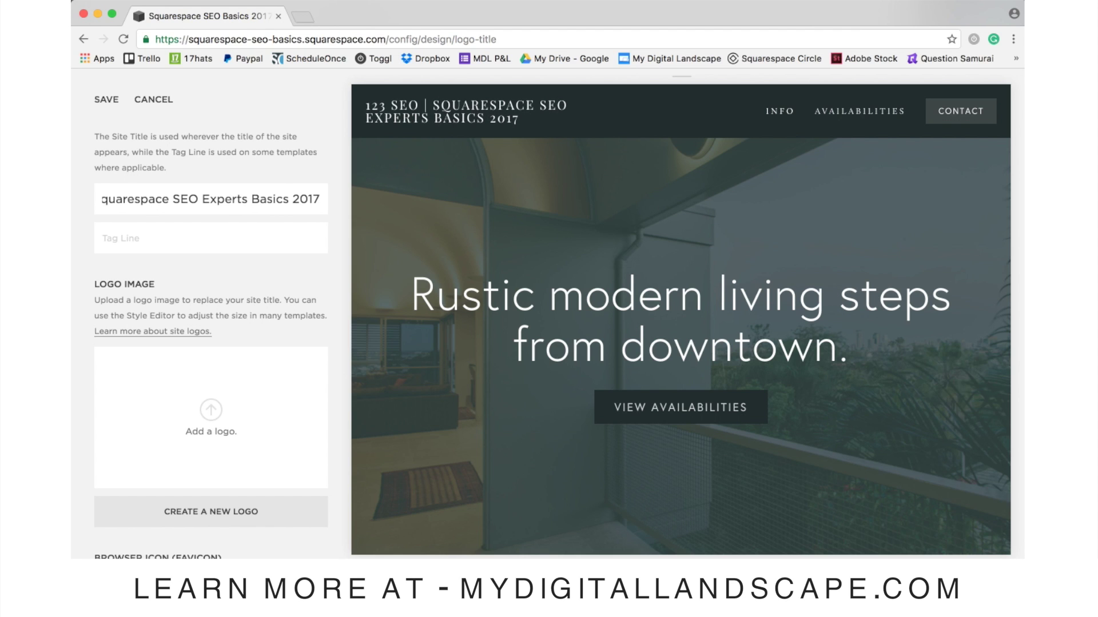
{"action": "type", "text": "| "}
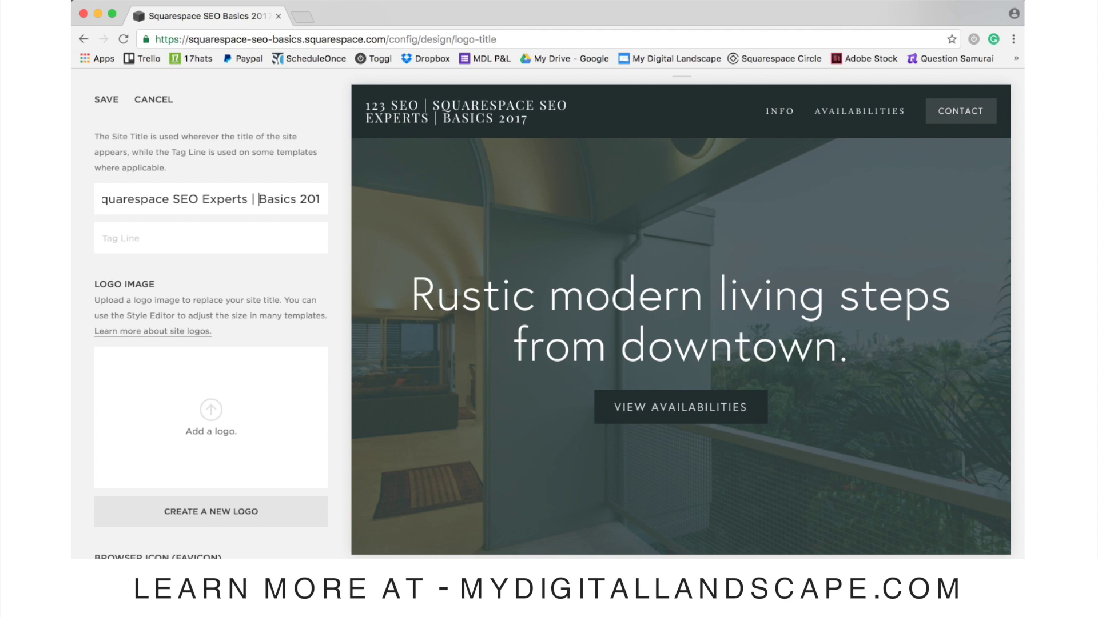
{"action": "type", "text": "Seattle "}
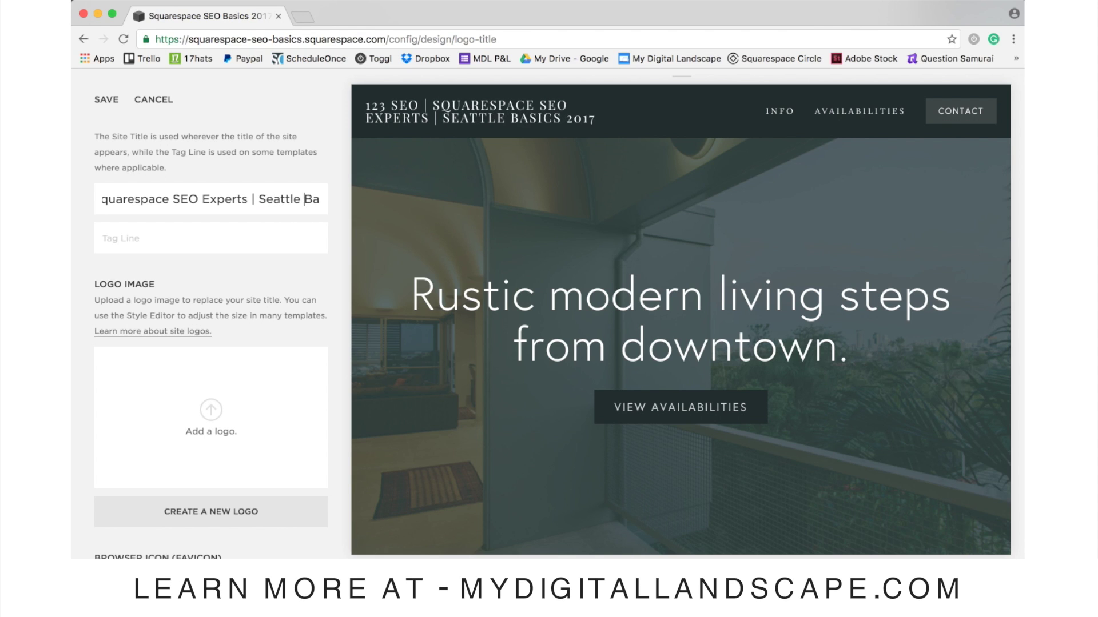
{"action": "type", "text": "WA"}
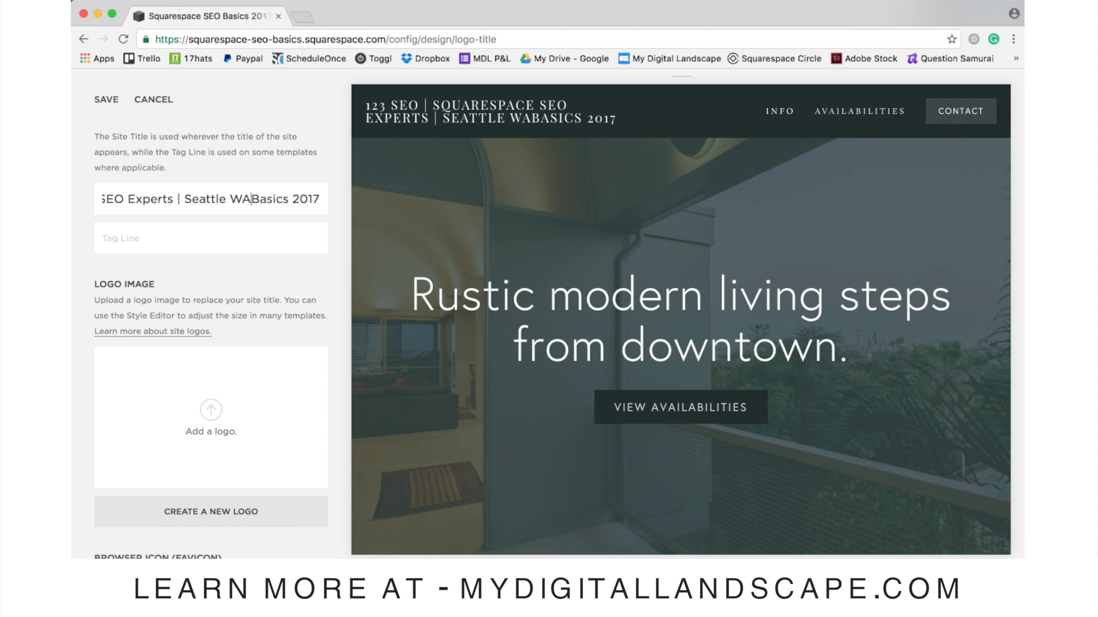
{"action": "type", "text": "|"}
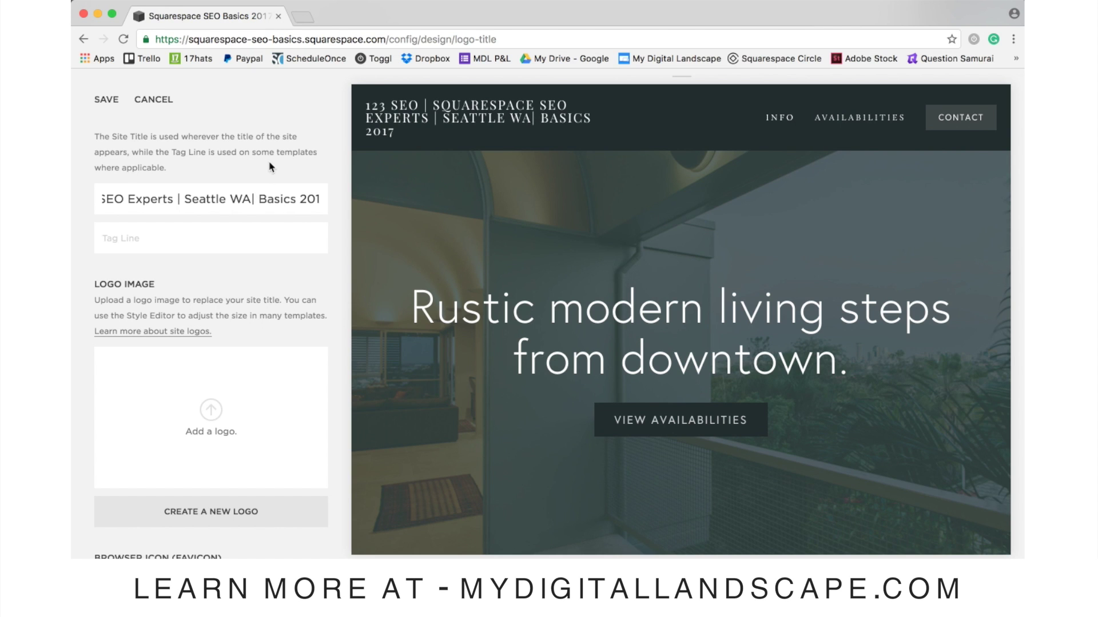
{"action": "mouse_move", "coordinate": [431, 113]}
{"action": "left_click", "coordinate": [108, 99]}
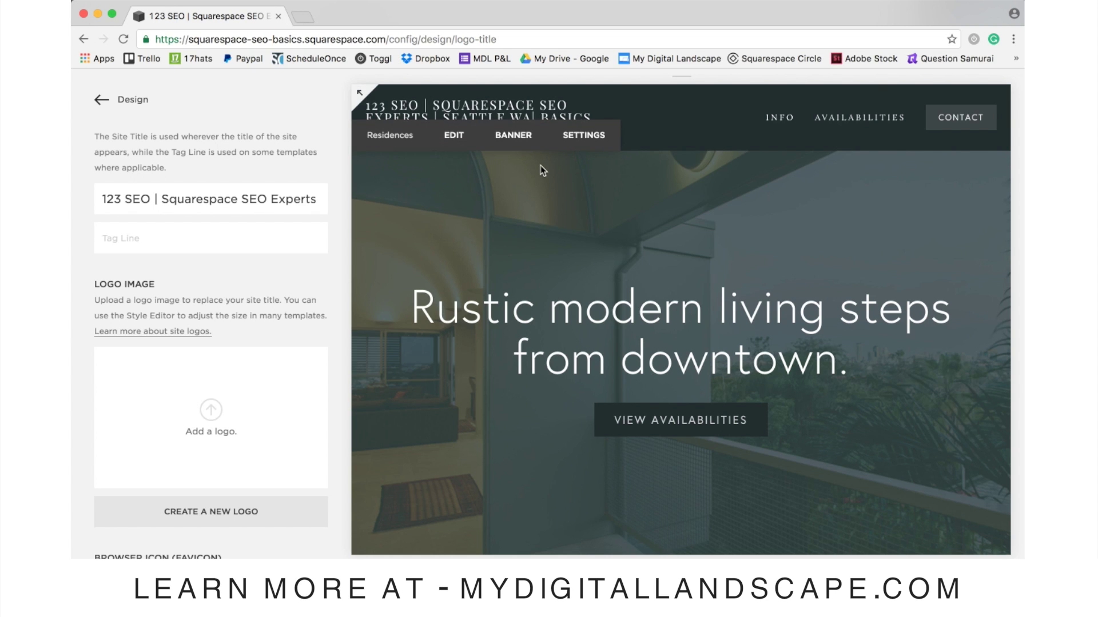
{"action": "mouse_move", "coordinate": [483, 108]}
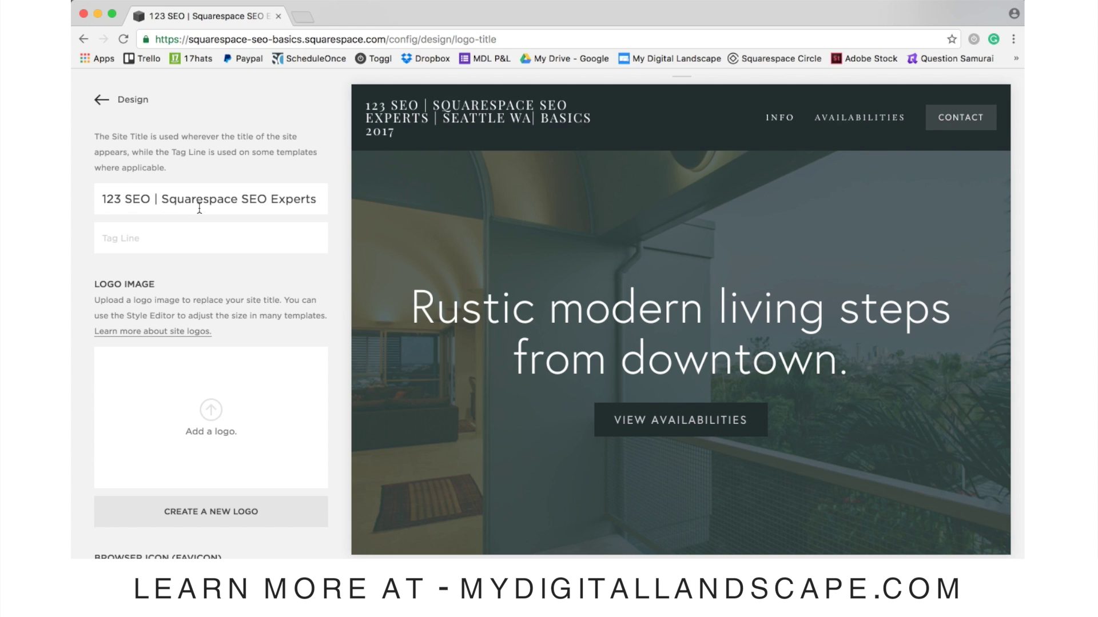
- Open the website's SEO marketing settings and begin editing the search engine description
{"action": "left_click", "coordinate": [147, 105]}
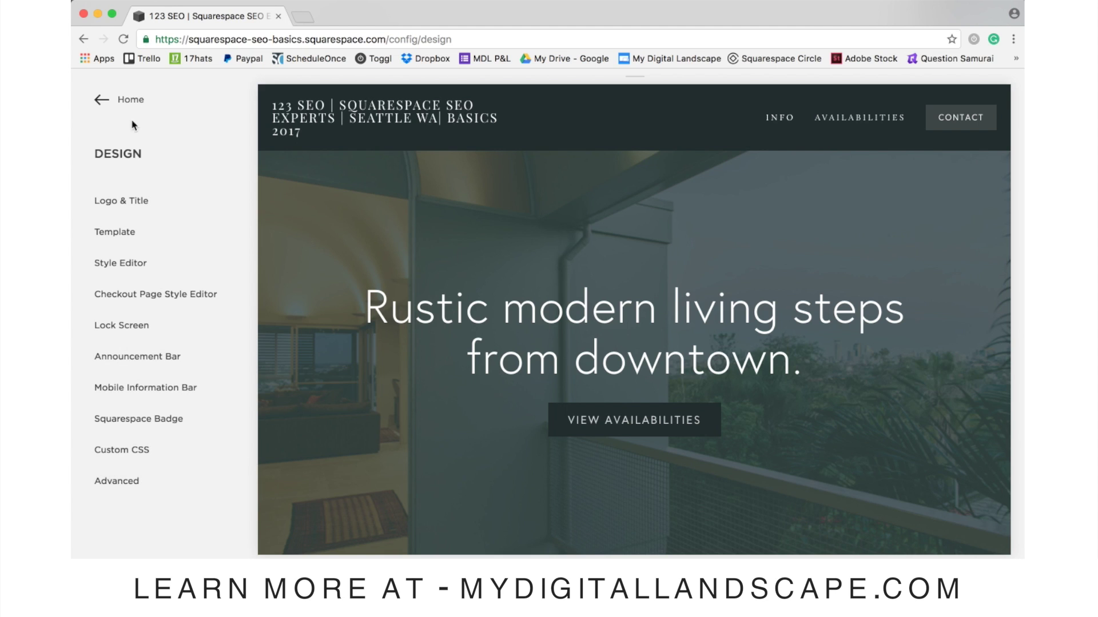
{"action": "left_click", "coordinate": [129, 104]}
{"action": "left_click", "coordinate": [149, 372]}
{"action": "scroll", "coordinate": [147, 373], "scroll_direction": "down", "scroll_amount": 5}
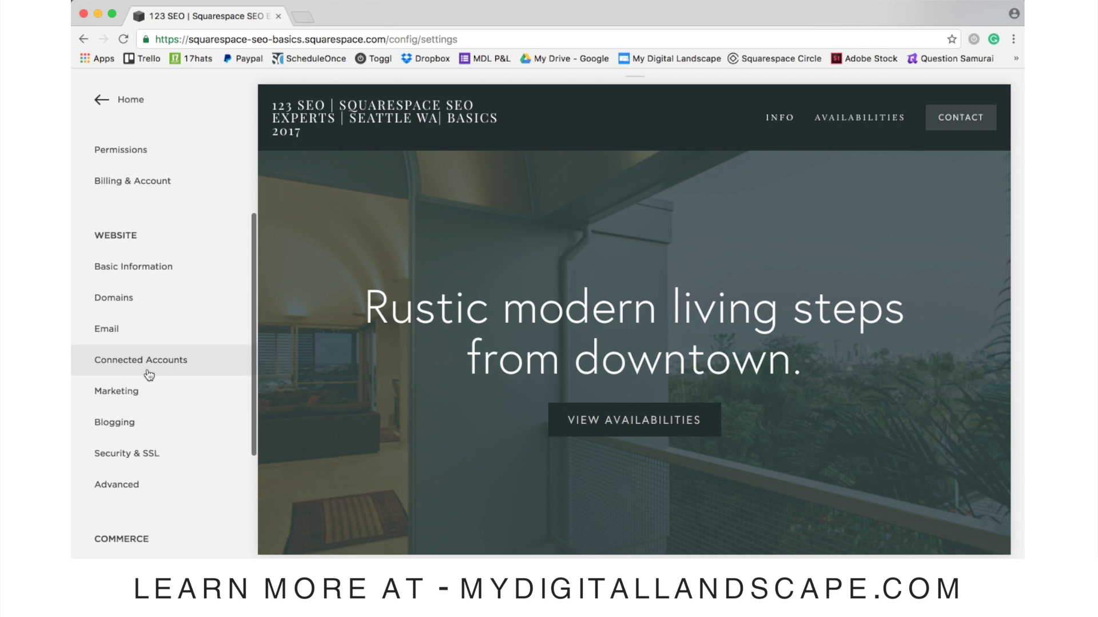
{"action": "left_click", "coordinate": [122, 318]}
{"action": "left_click", "coordinate": [77, 211]}
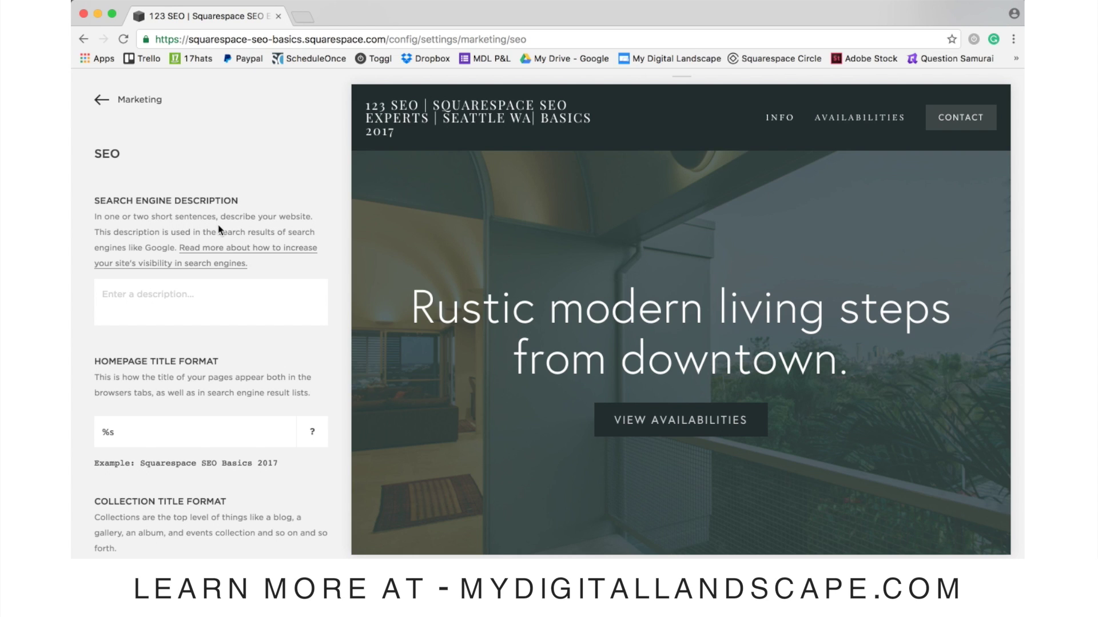
{"action": "left_click", "coordinate": [125, 301]}
- Search Google for "my digital landscape" in a new browser tab to view an example description, and return to the SEO settings
{"action": "left_click", "coordinate": [303, 17]}
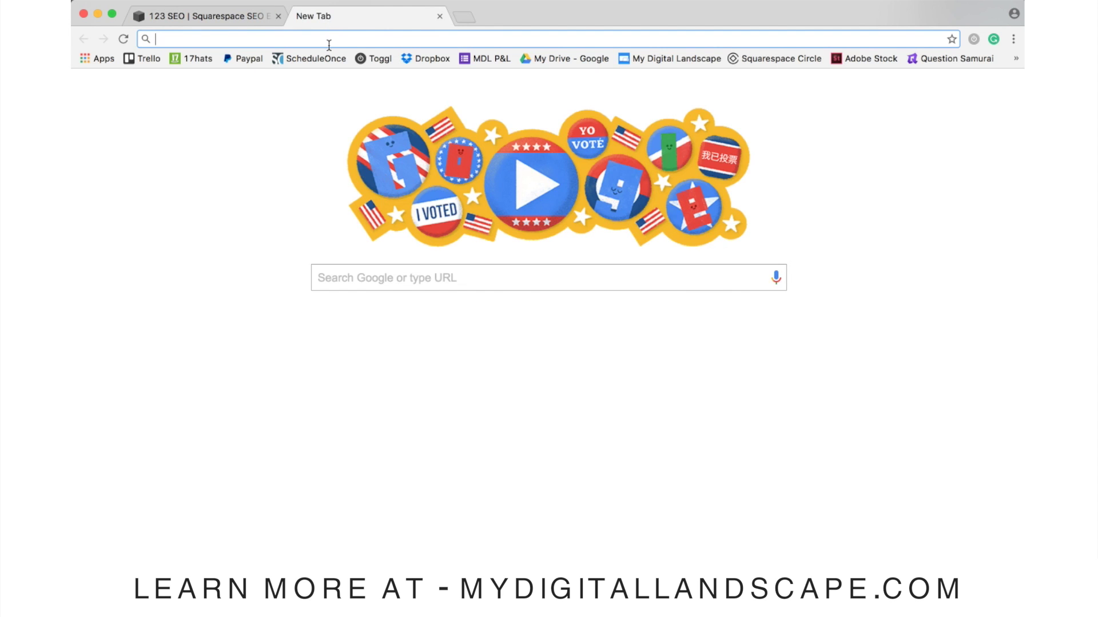
{"action": "type", "text": "my"}
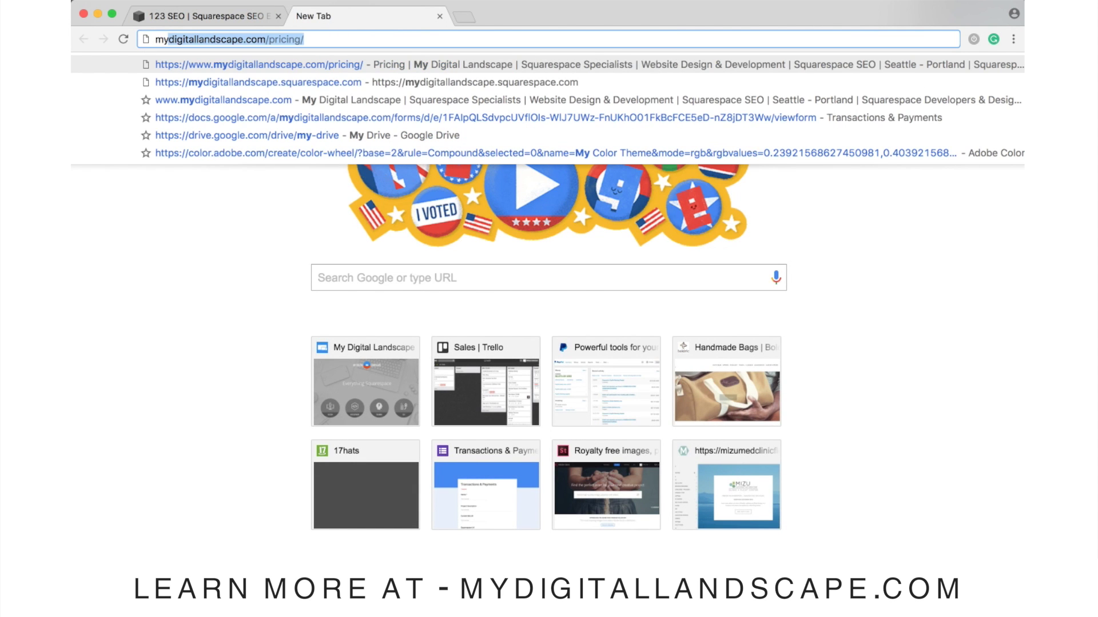
{"action": "type", "text": " digital "}
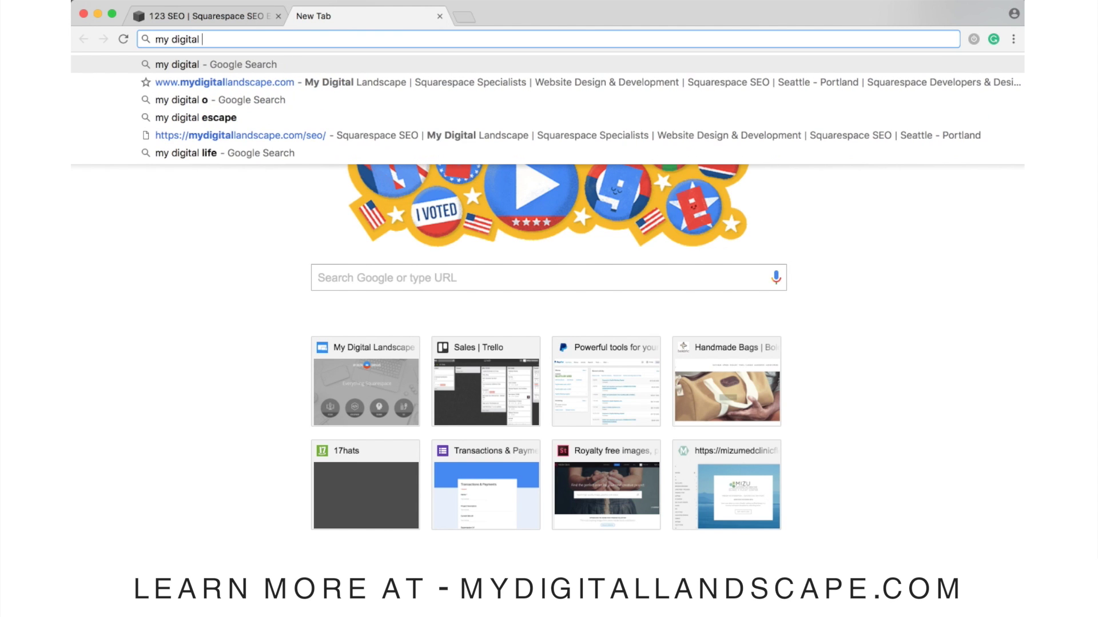
{"action": "type", "text": "landscape"}
{"action": "key", "text": "Return"}
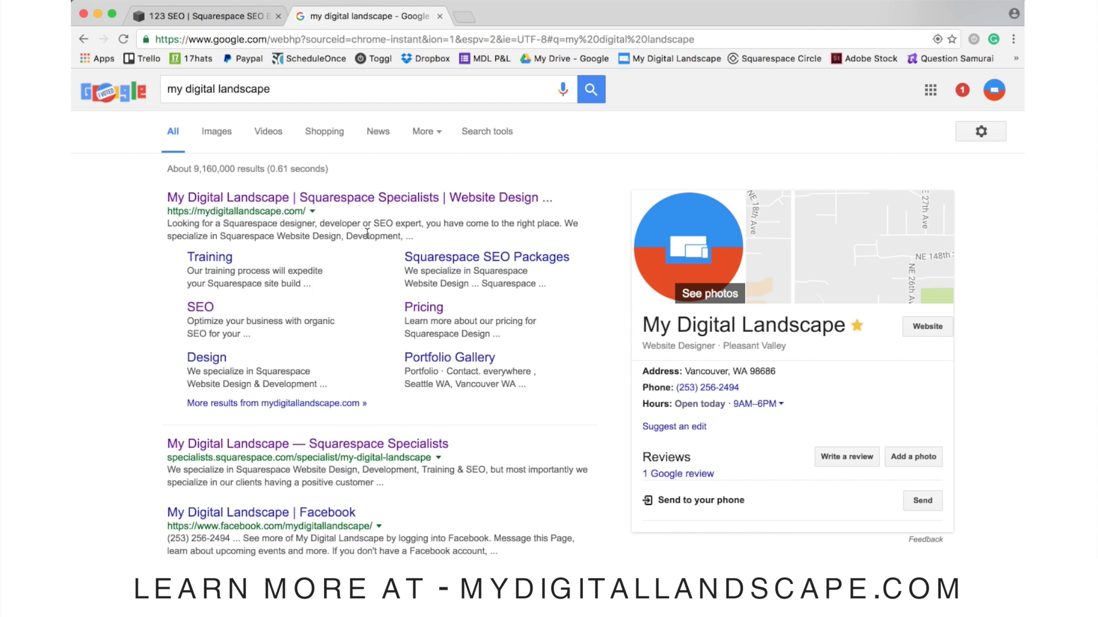
{"action": "left_click", "coordinate": [239, 17]}
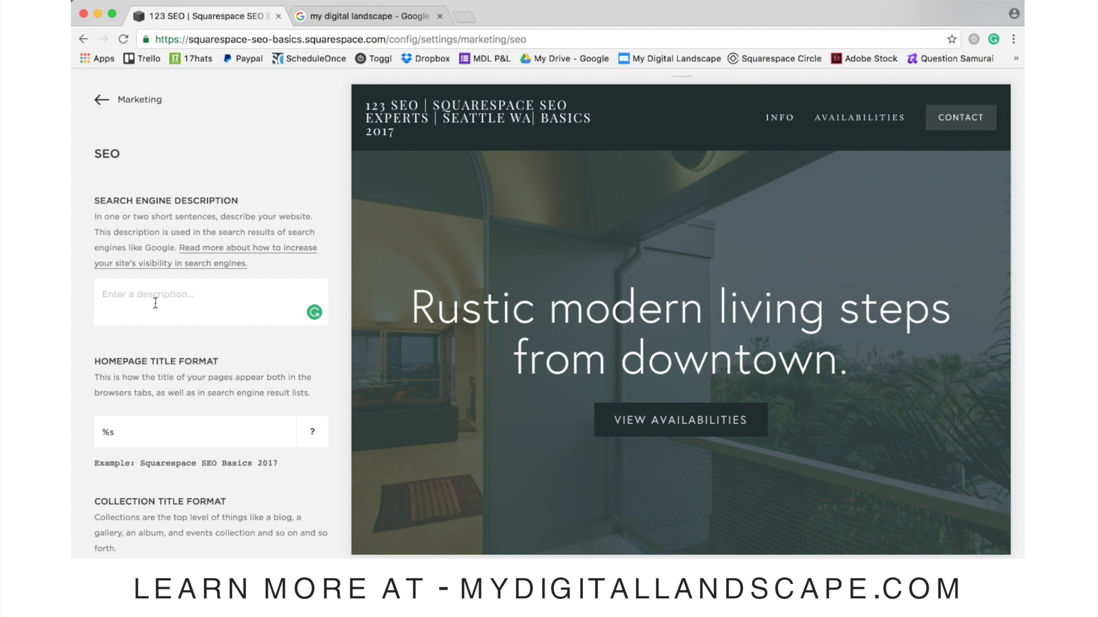
- Go back to the main settings, reopen the marketing SEO settings and review the homepage, collection and item title formats
{"action": "left_click", "coordinate": [135, 101]}
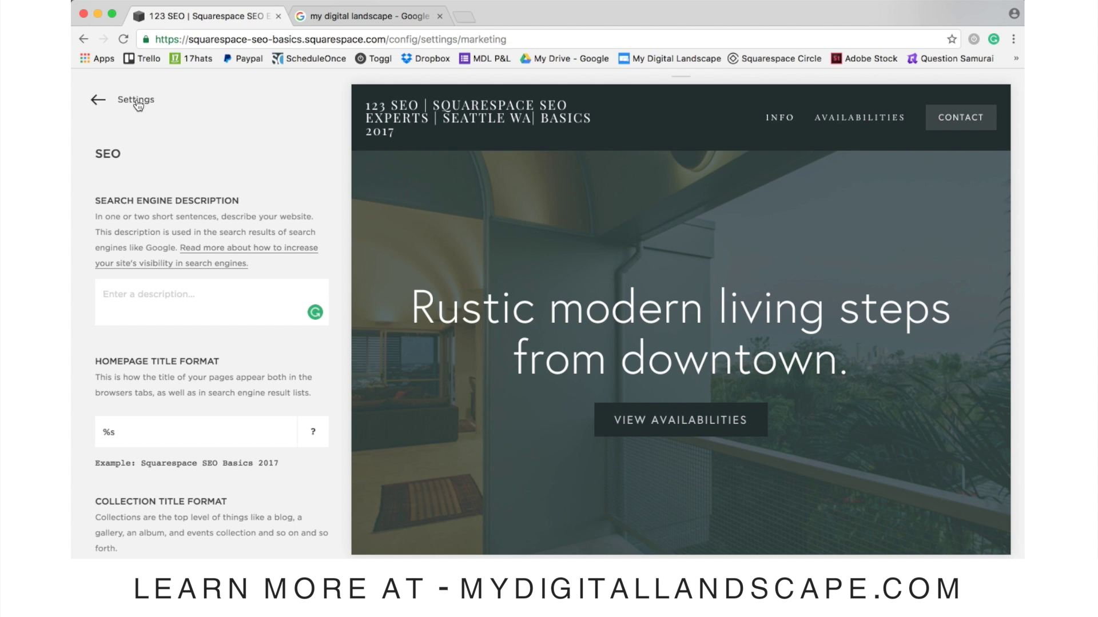
{"action": "left_click", "coordinate": [125, 103]}
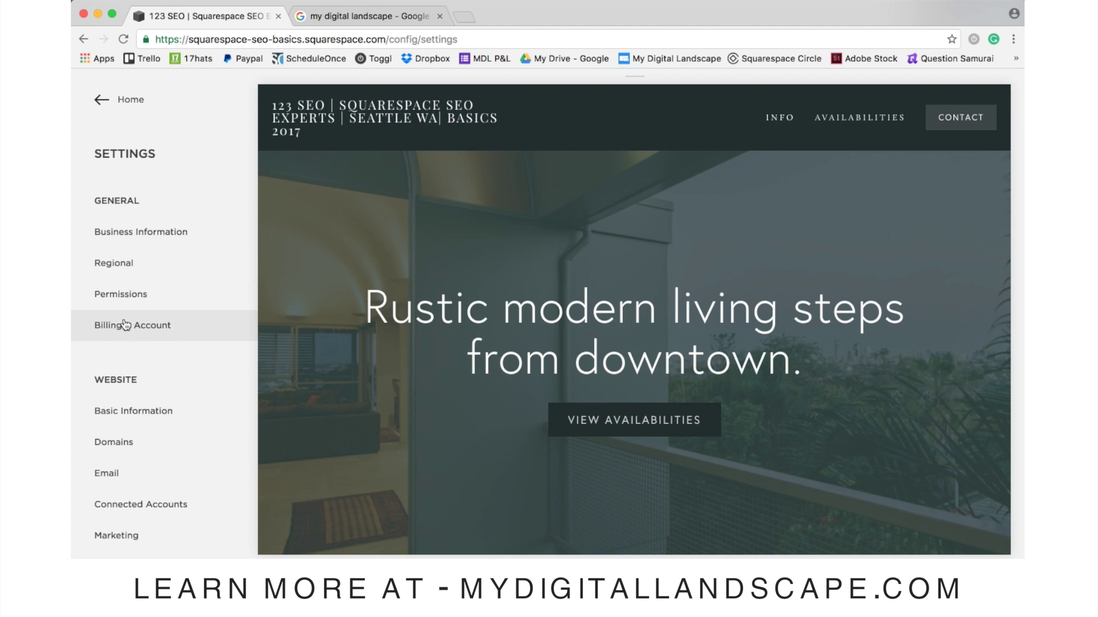
{"action": "left_click", "coordinate": [132, 550]}
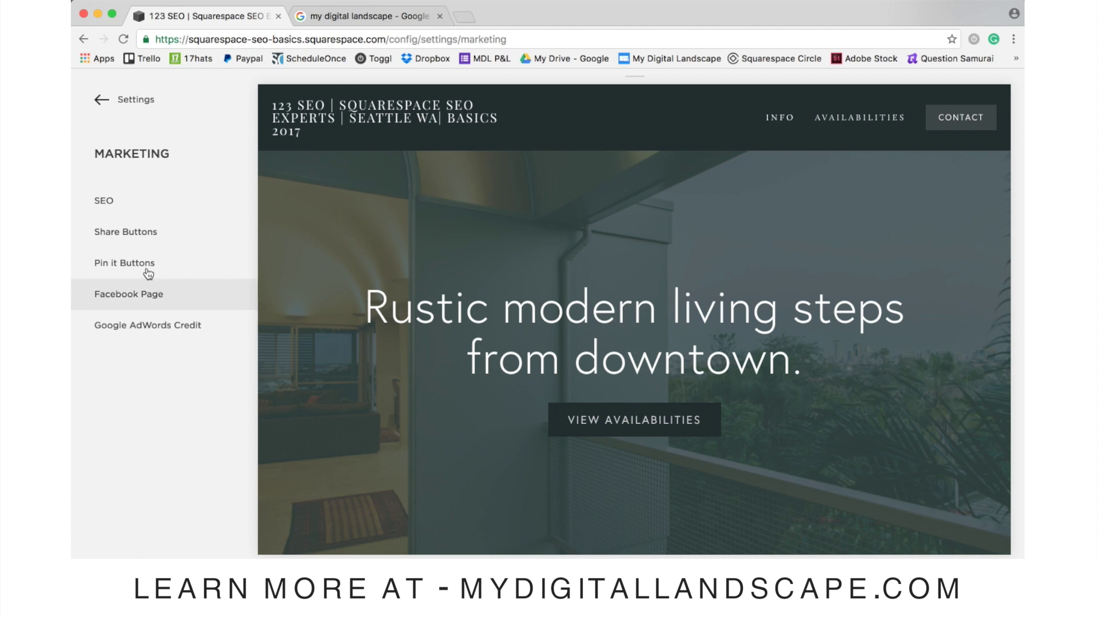
{"action": "left_click", "coordinate": [156, 195]}
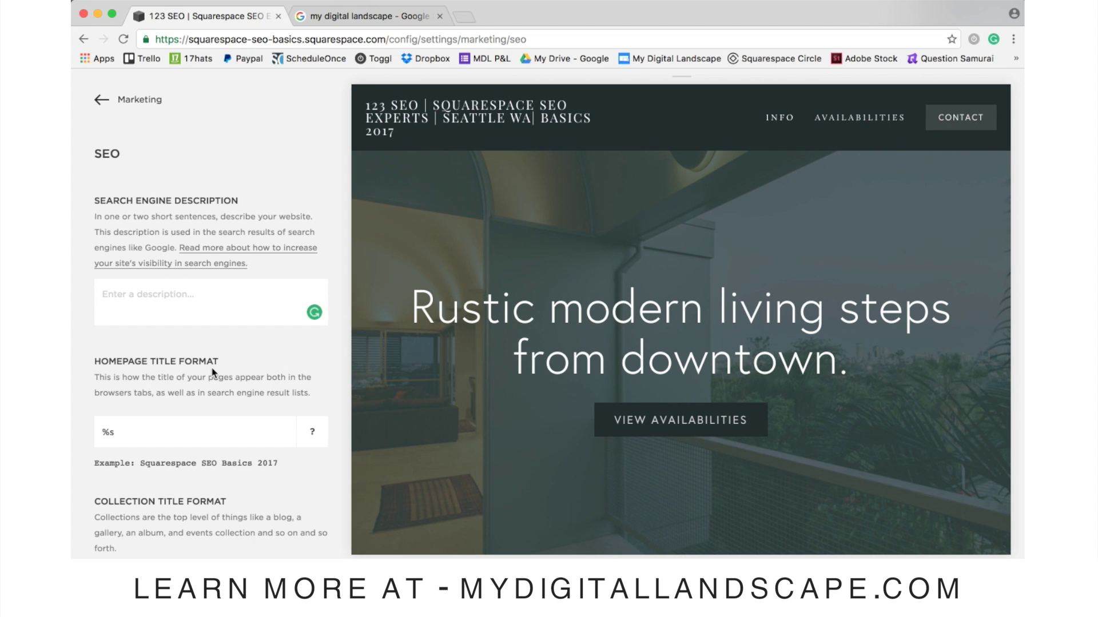
{"action": "scroll", "coordinate": [213, 373], "scroll_direction": "down", "scroll_amount": 6}
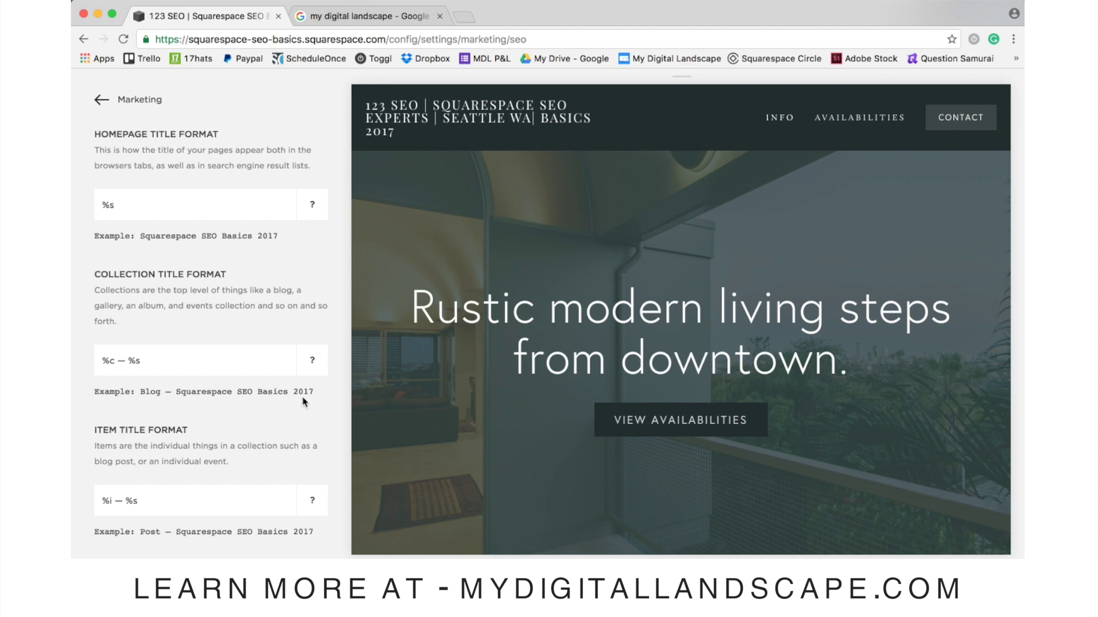
{"action": "mouse_move", "coordinate": [313, 357]}
- Leave the SEO settings, open the site's page list and look through the Info index page in the preview
{"action": "left_click", "coordinate": [141, 100]}
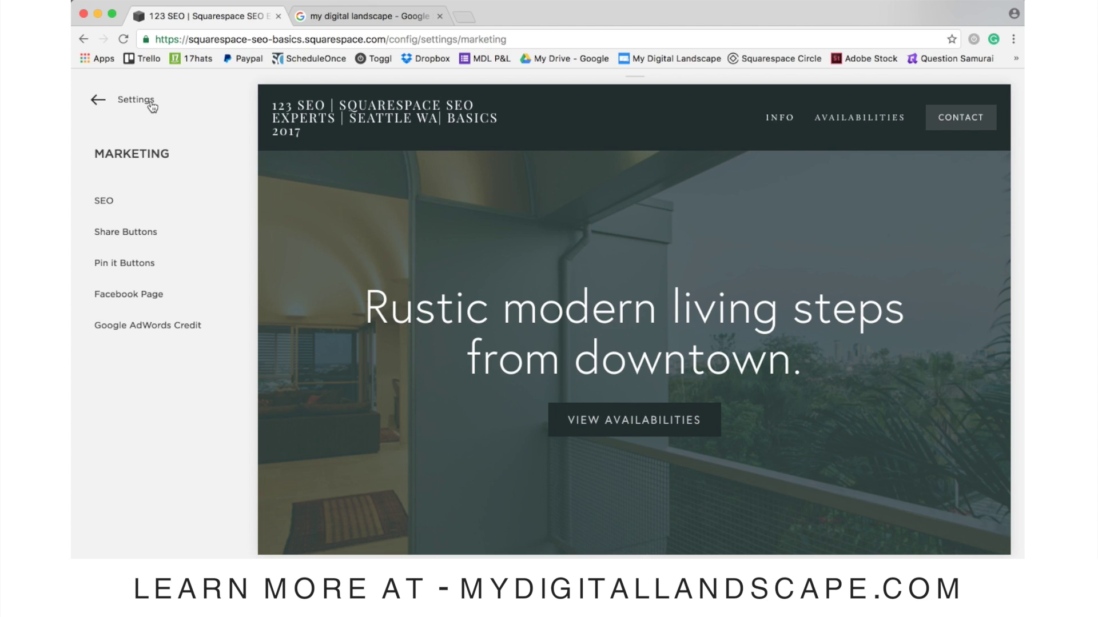
{"action": "left_click", "coordinate": [151, 103]}
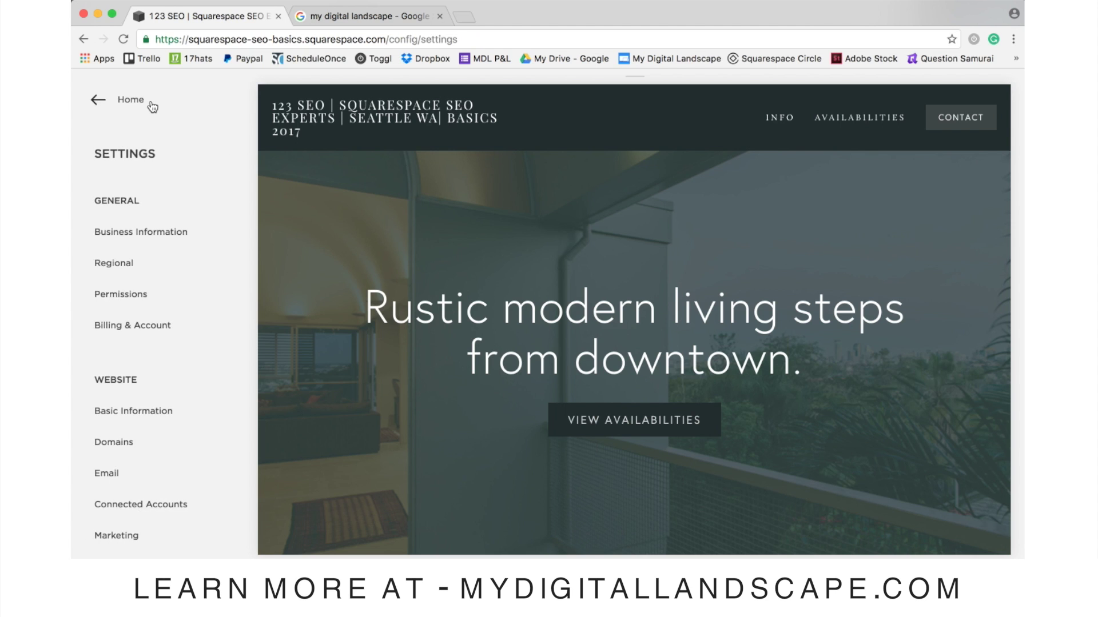
{"action": "left_click", "coordinate": [151, 103]}
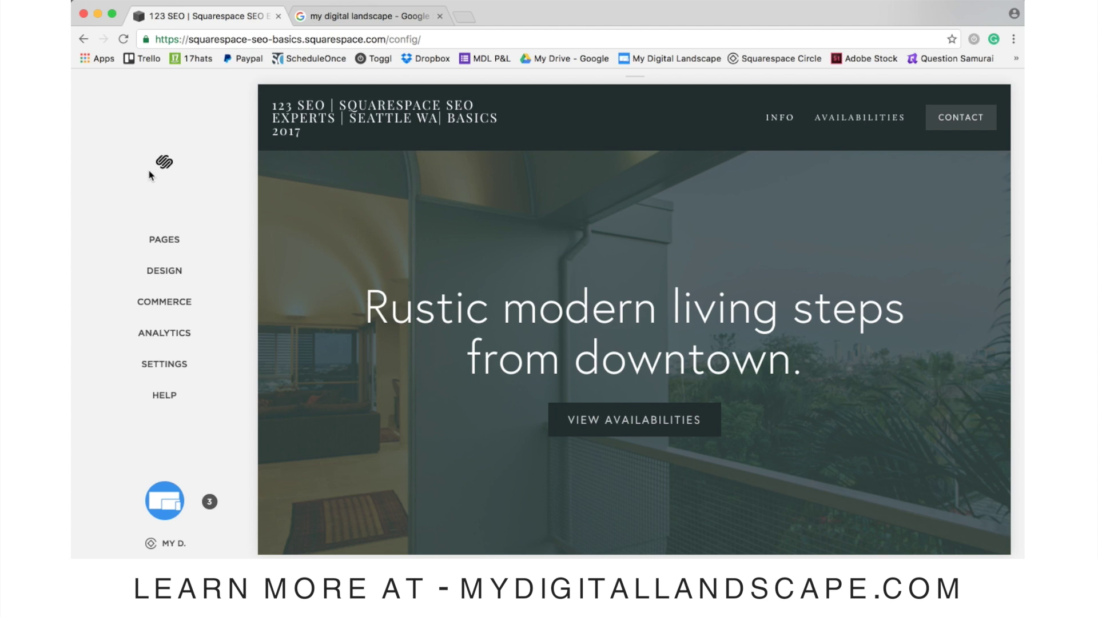
{"action": "left_click", "coordinate": [158, 237]}
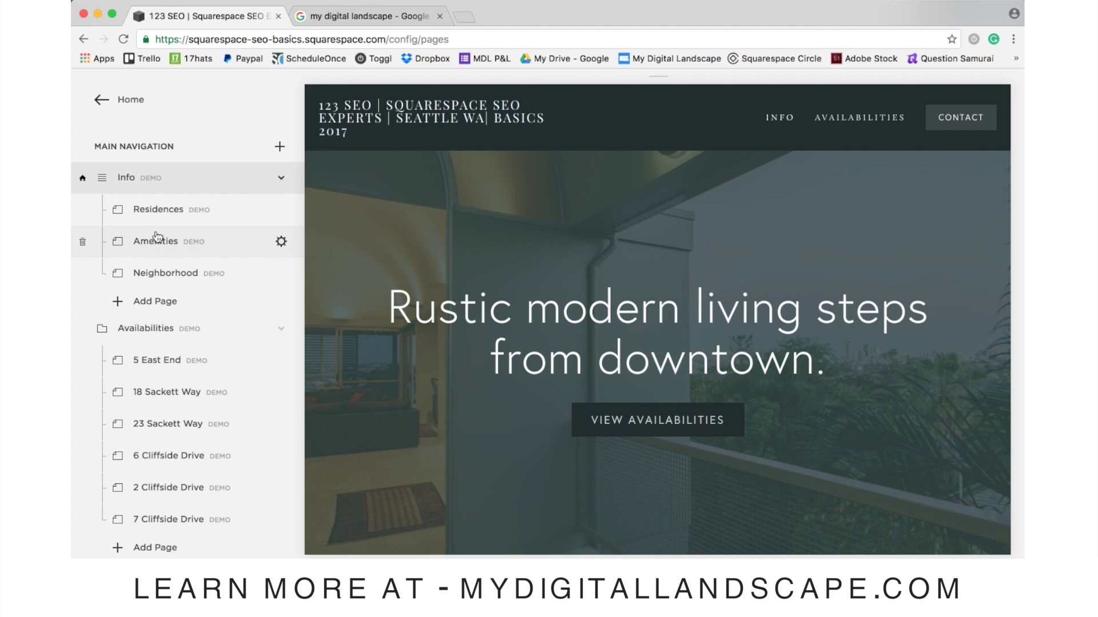
{"action": "mouse_move", "coordinate": [906, 196]}
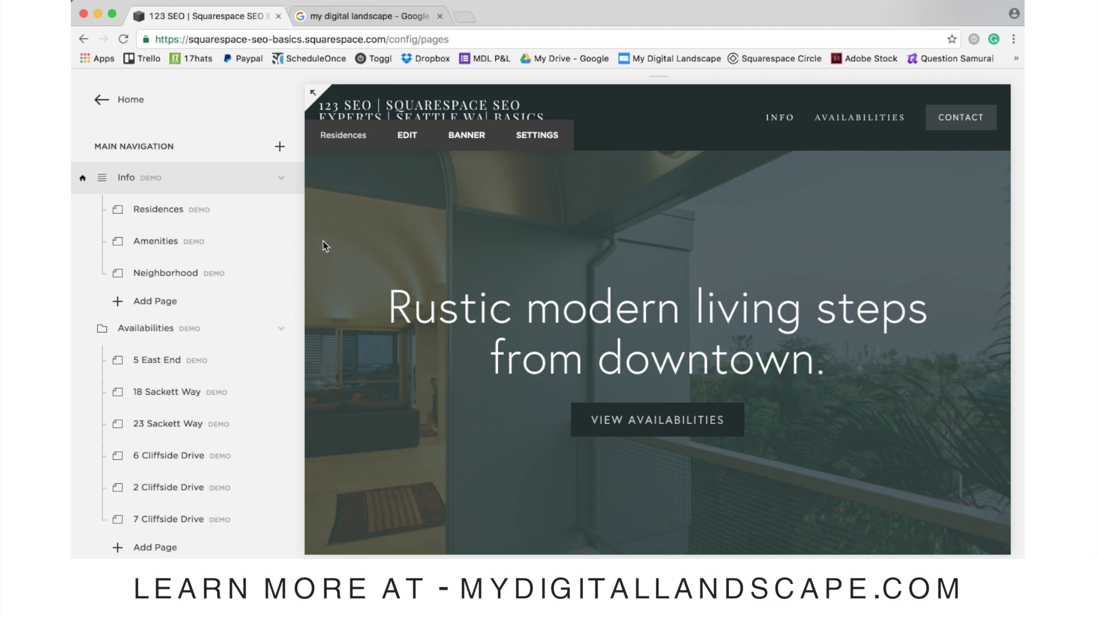
{"action": "mouse_move", "coordinate": [239, 245]}
{"action": "scroll", "coordinate": [593, 400], "scroll_direction": "down", "scroll_amount": 10}
{"action": "left_click", "coordinate": [242, 278]}
{"action": "mouse_move", "coordinate": [104, 181]}
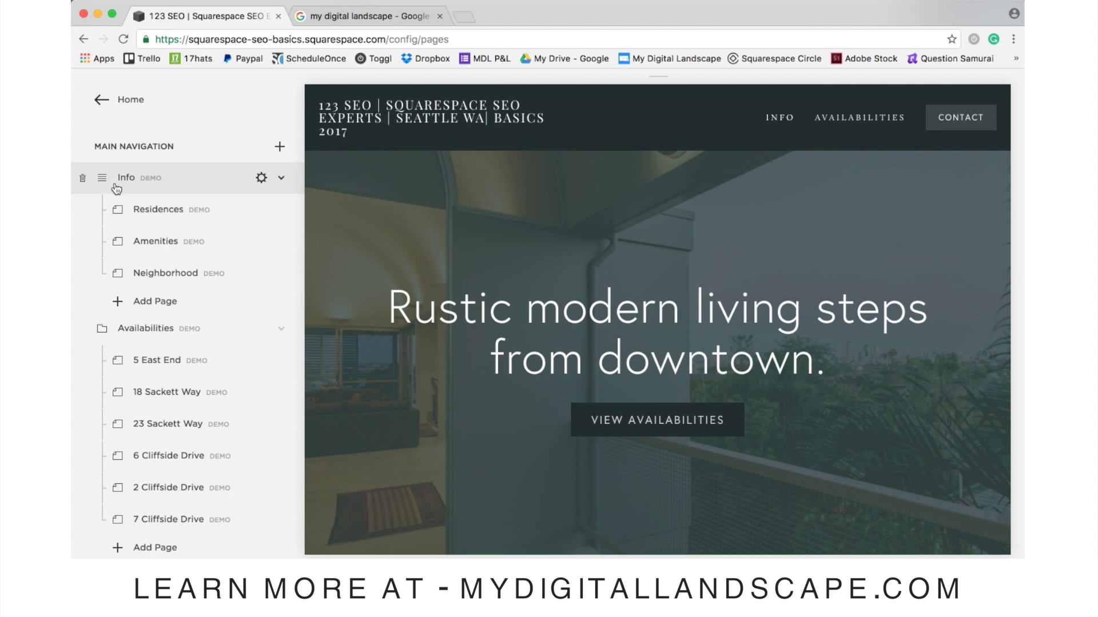
{"action": "mouse_move", "coordinate": [692, 366]}
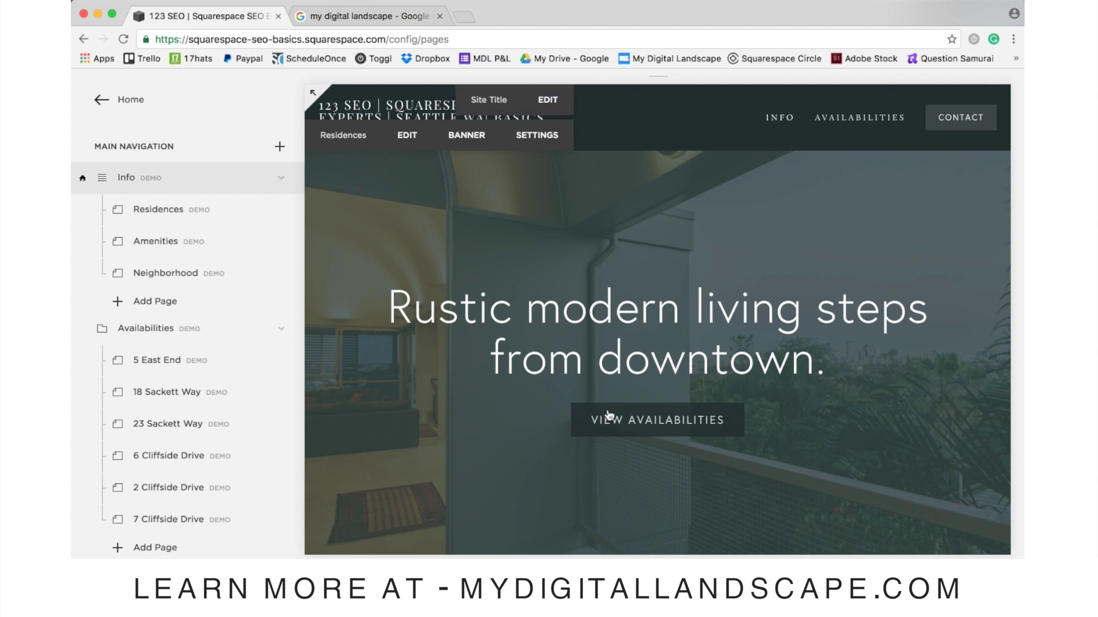
{"action": "scroll", "coordinate": [606, 418], "scroll_direction": "down", "scroll_amount": 20}
{"action": "scroll", "coordinate": [610, 416], "scroll_direction": "up", "scroll_amount": 20}
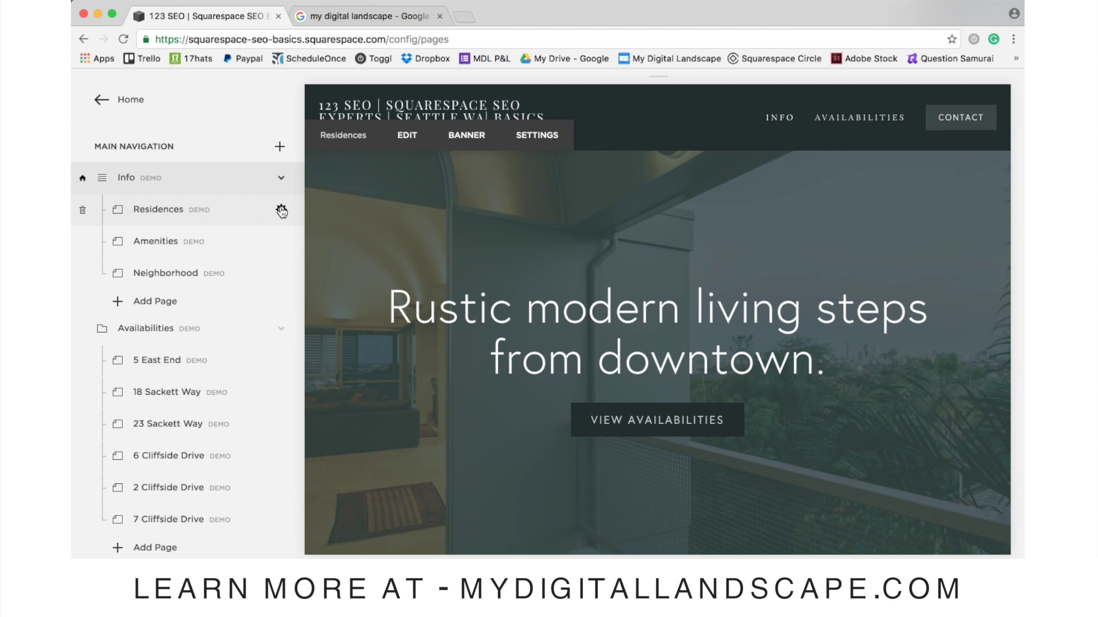
- Turn the Residences demo page into an editable page, highlight the description text in its settings and close them
{"action": "left_click", "coordinate": [281, 211]}
{"action": "left_click", "coordinate": [368, 261]}
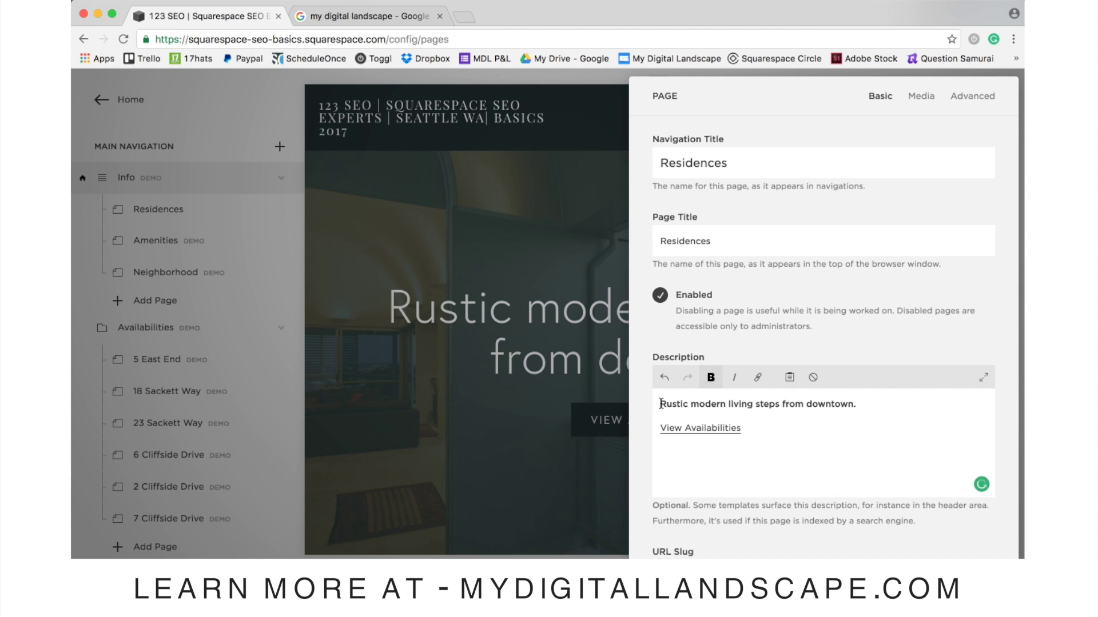
{"action": "left_click_drag", "start_coordinate": [659, 403], "coordinate": [765, 437]}
{"action": "key", "text": "Escape"}
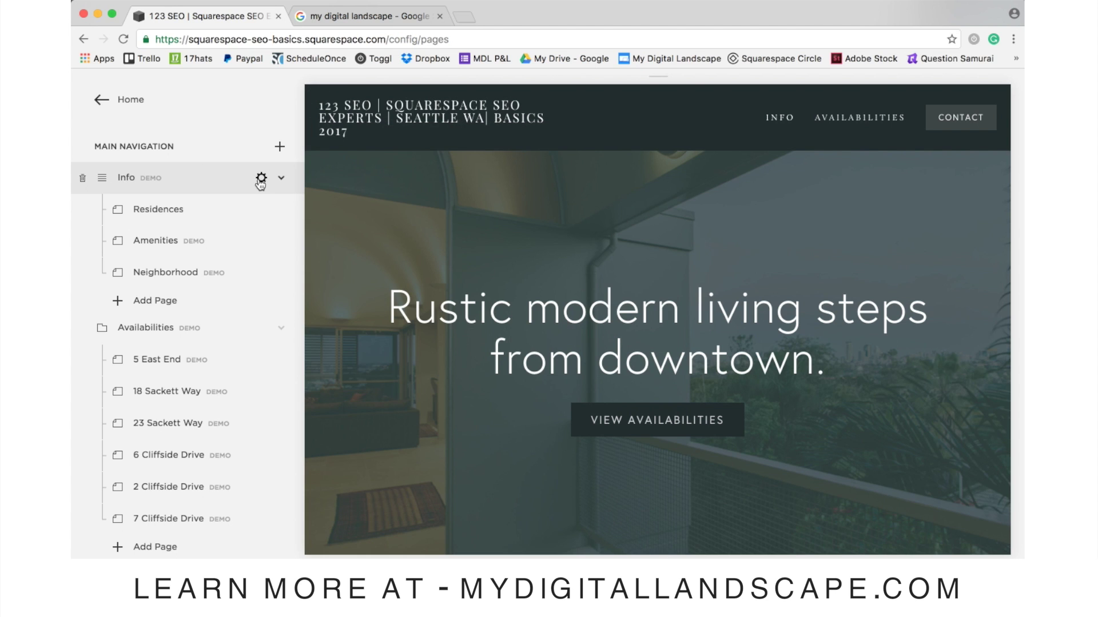
- Turn the Info demo index into an editable one, examine its empty description field and close the settings
{"action": "left_click", "coordinate": [260, 178]}
{"action": "left_click", "coordinate": [362, 228]}
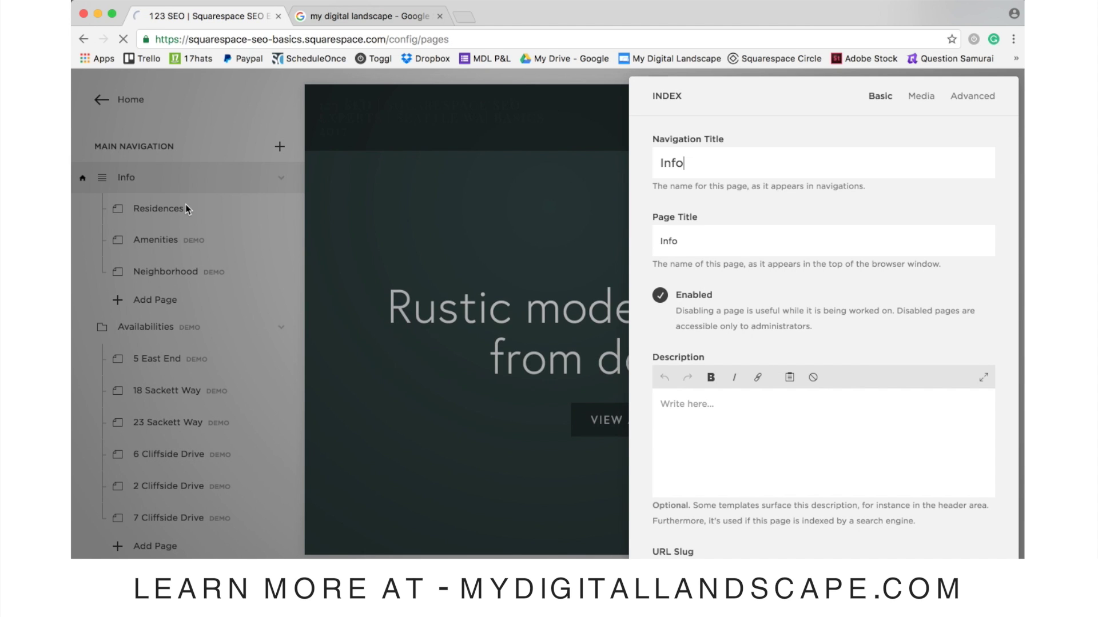
{"action": "left_click", "coordinate": [707, 430]}
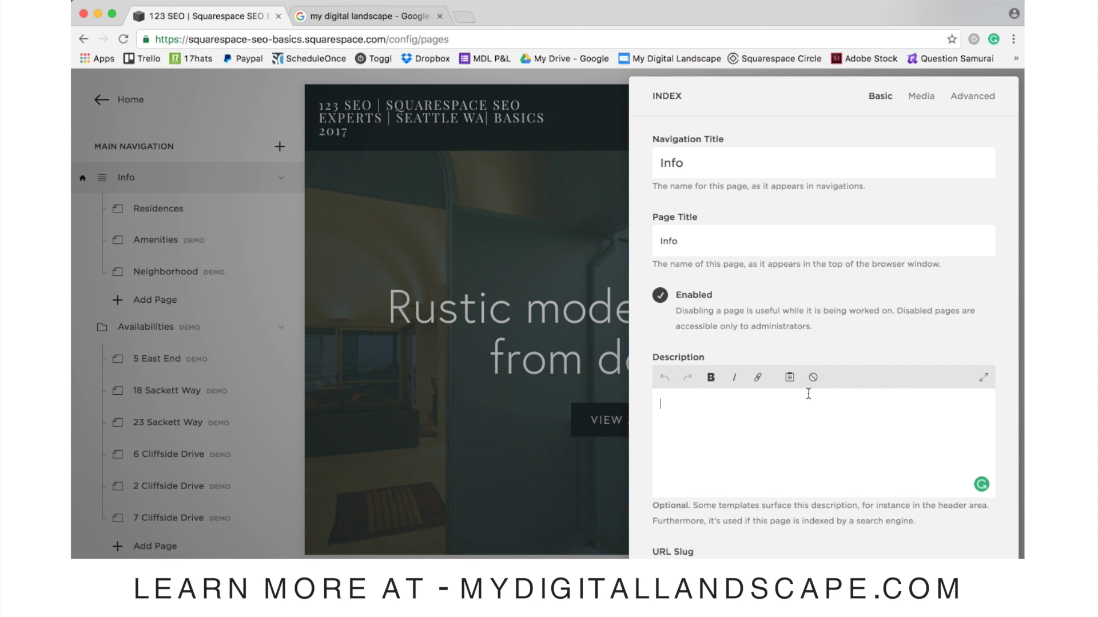
{"action": "left_click", "coordinate": [694, 410]}
{"action": "left_click", "coordinate": [572, 434]}
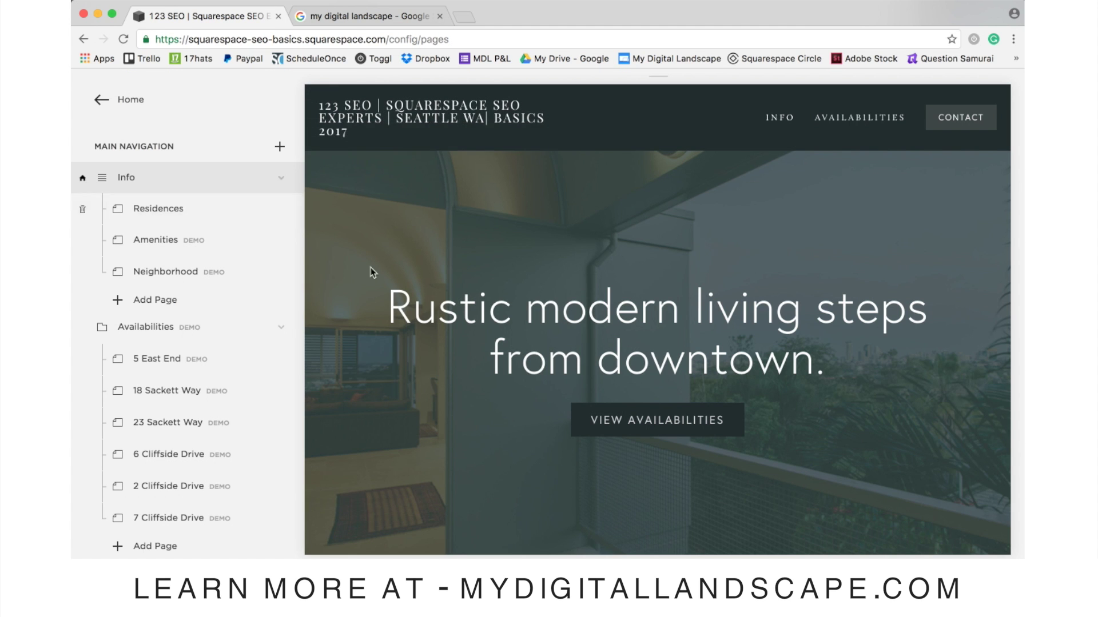
- Highlight the banner text on the home page and compare it with the description in the Residences page settings
{"action": "triple_click", "coordinate": [892, 402]}
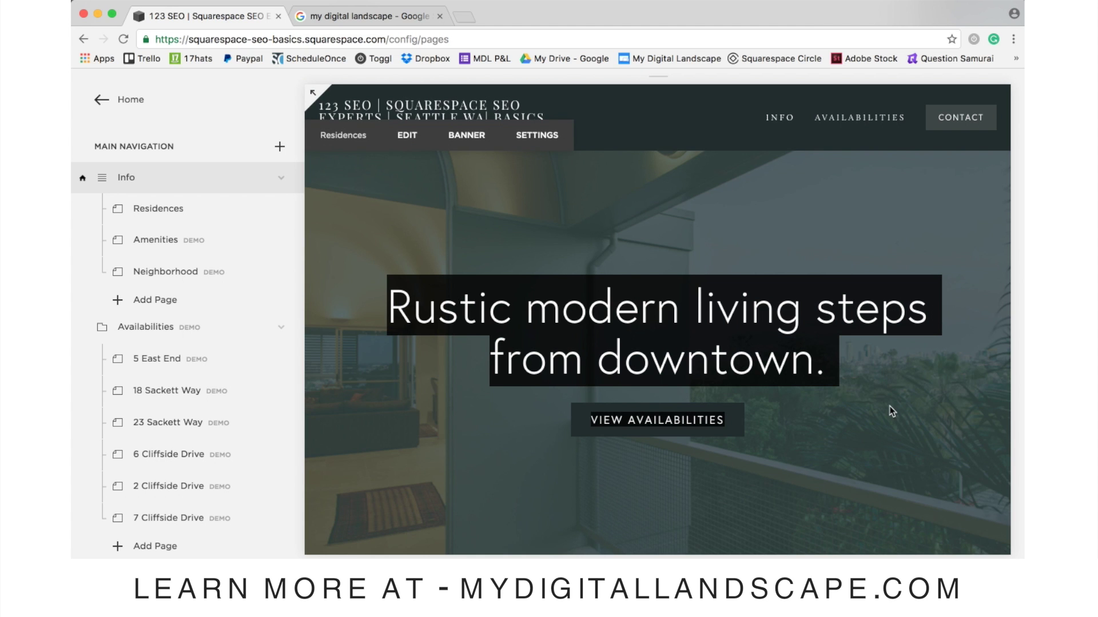
{"action": "left_click", "coordinate": [281, 210]}
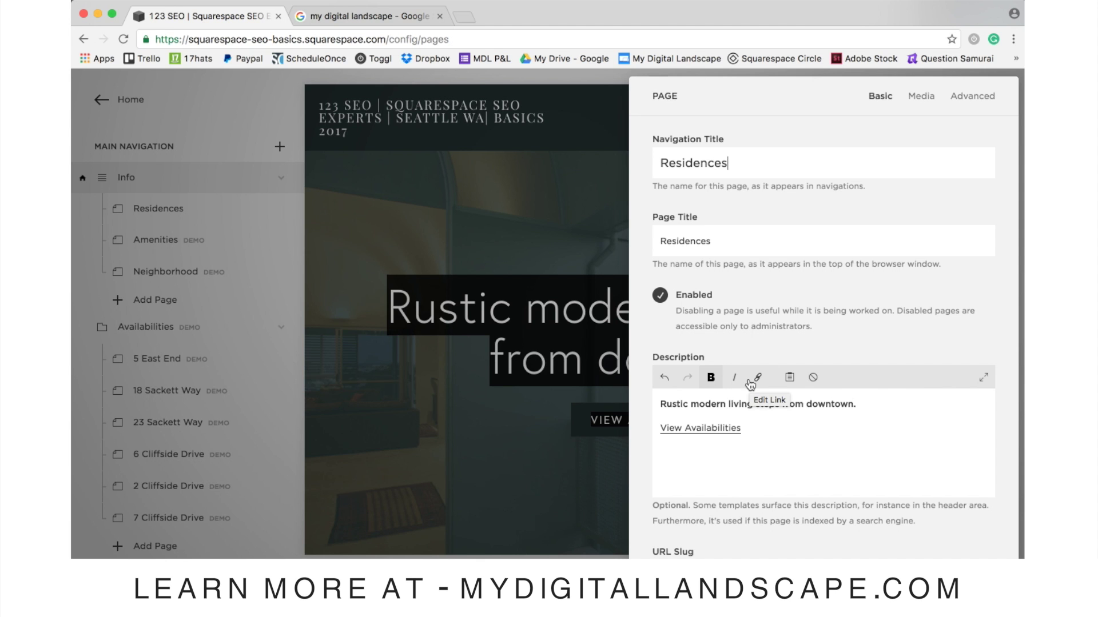
{"action": "left_click", "coordinate": [530, 472]}
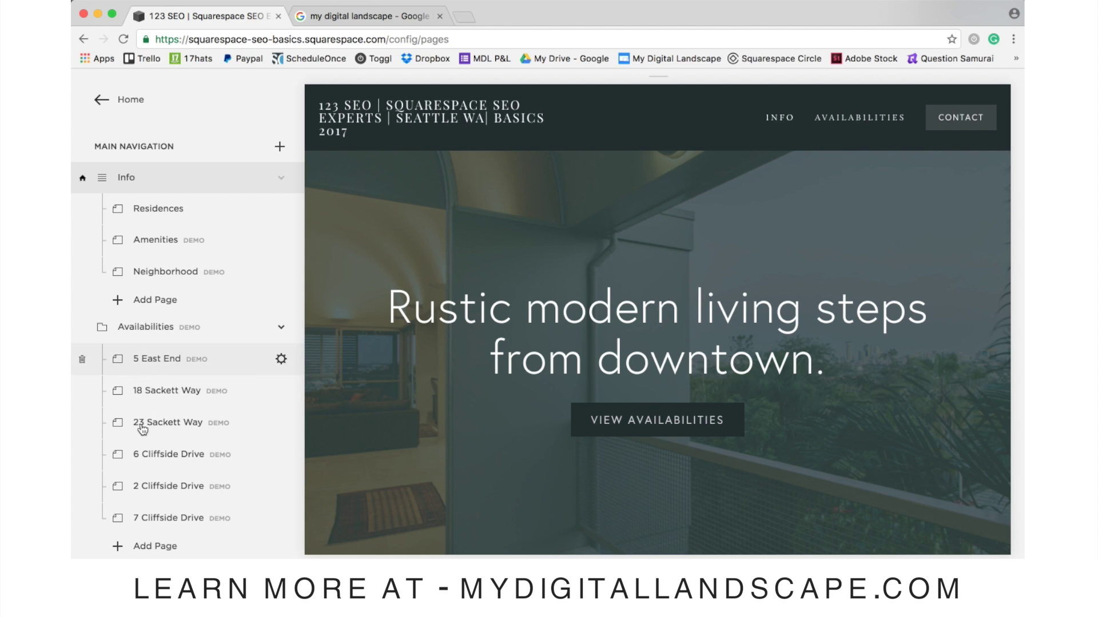
- Open the first demo listing page under Availabilities and remove it from the page list
{"action": "left_click", "coordinate": [154, 367]}
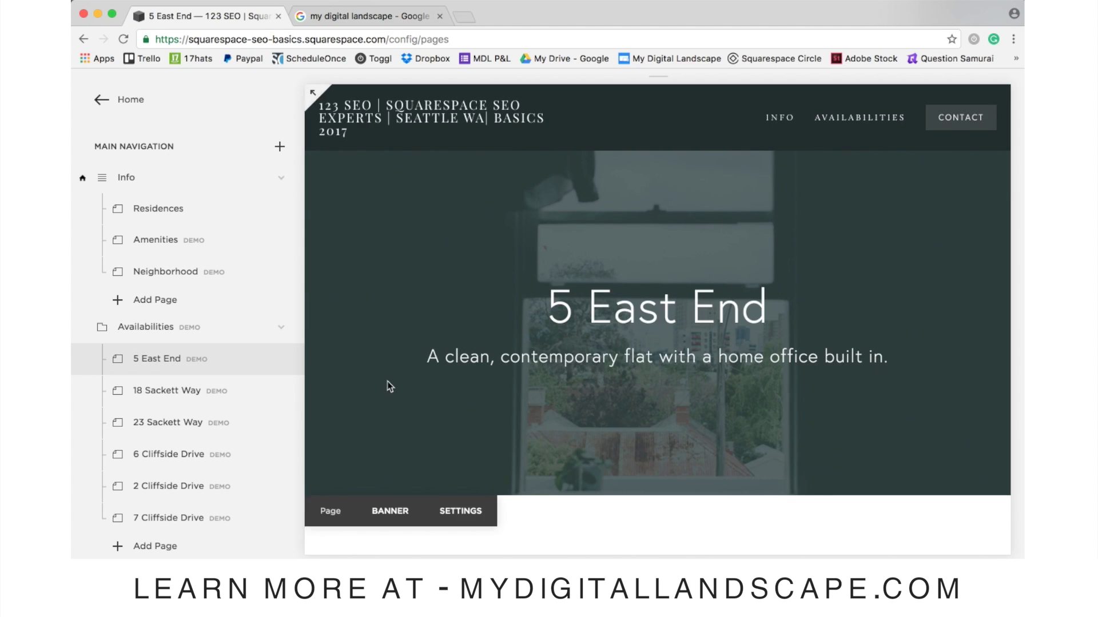
{"action": "left_click", "coordinate": [281, 359]}
{"action": "left_click", "coordinate": [286, 397]}
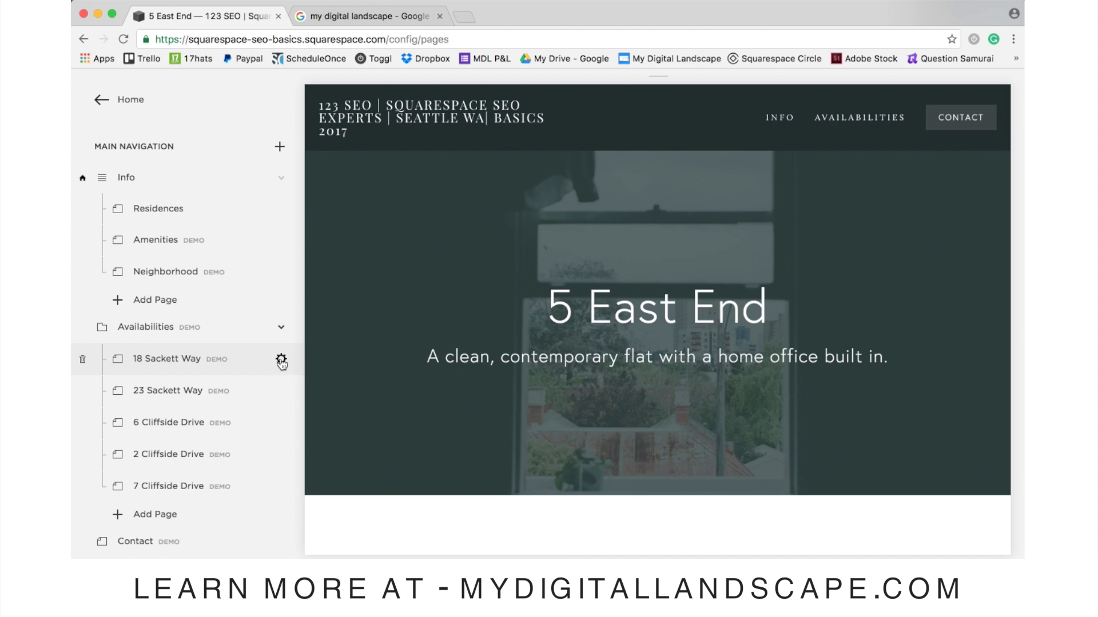
- Turn the first remaining demo listing under Availabilities into an editable page and check the description in its settings
{"action": "left_click", "coordinate": [282, 359]}
{"action": "left_click", "coordinate": [350, 399]}
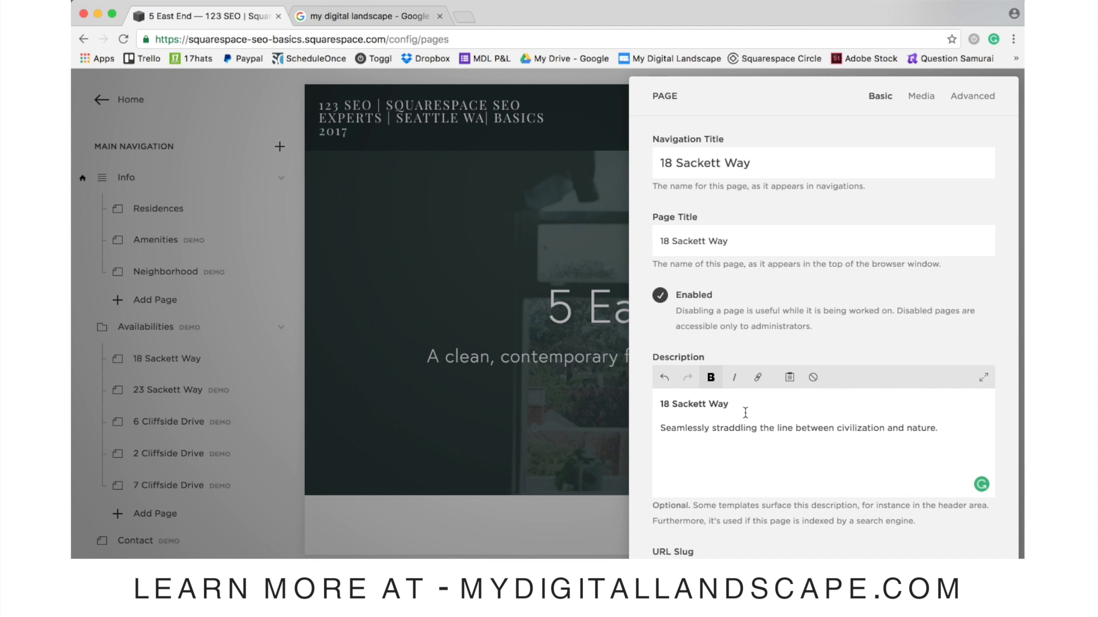
{"action": "left_click", "coordinate": [560, 278]}
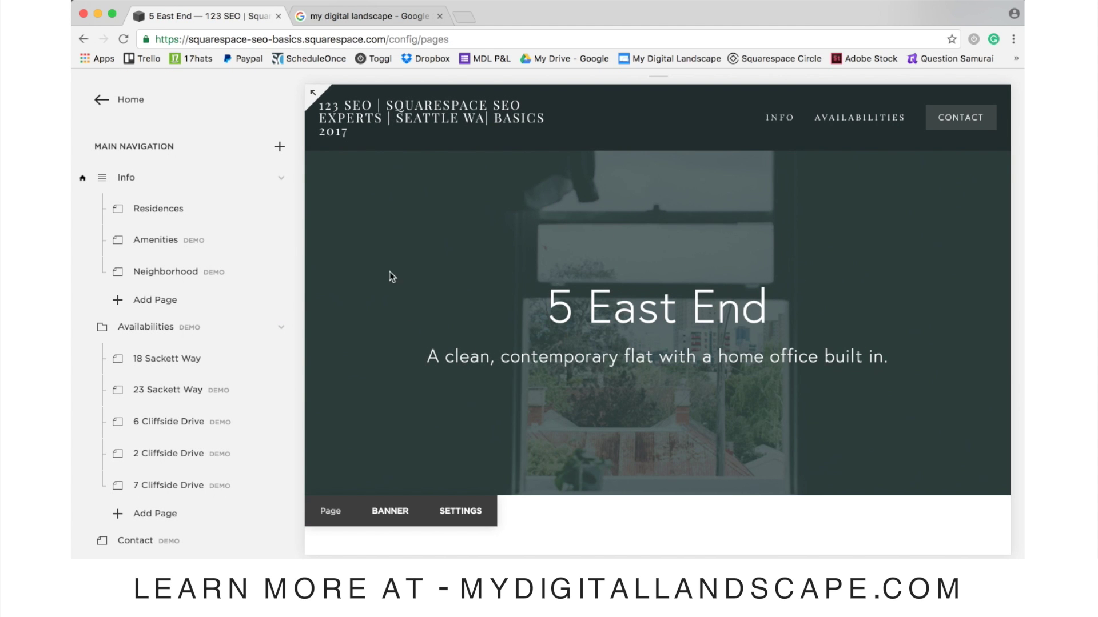
- Open the unlinked Read Me page, turn it into an editable page and bring up its settings
{"action": "scroll", "coordinate": [167, 343], "scroll_direction": "down", "scroll_amount": 5}
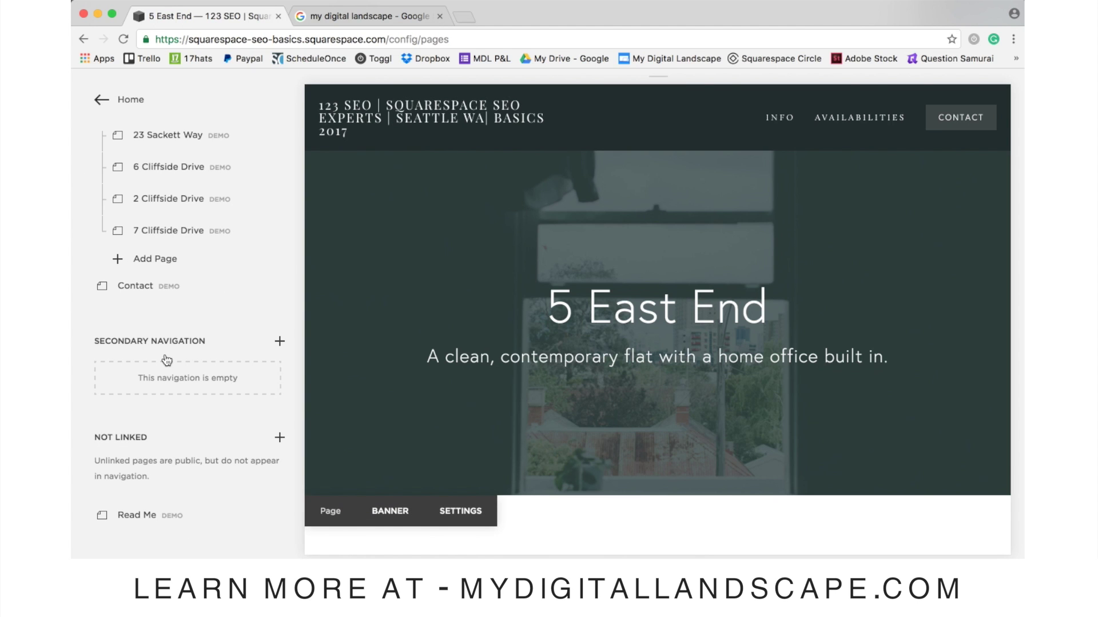
{"action": "left_click", "coordinate": [133, 517]}
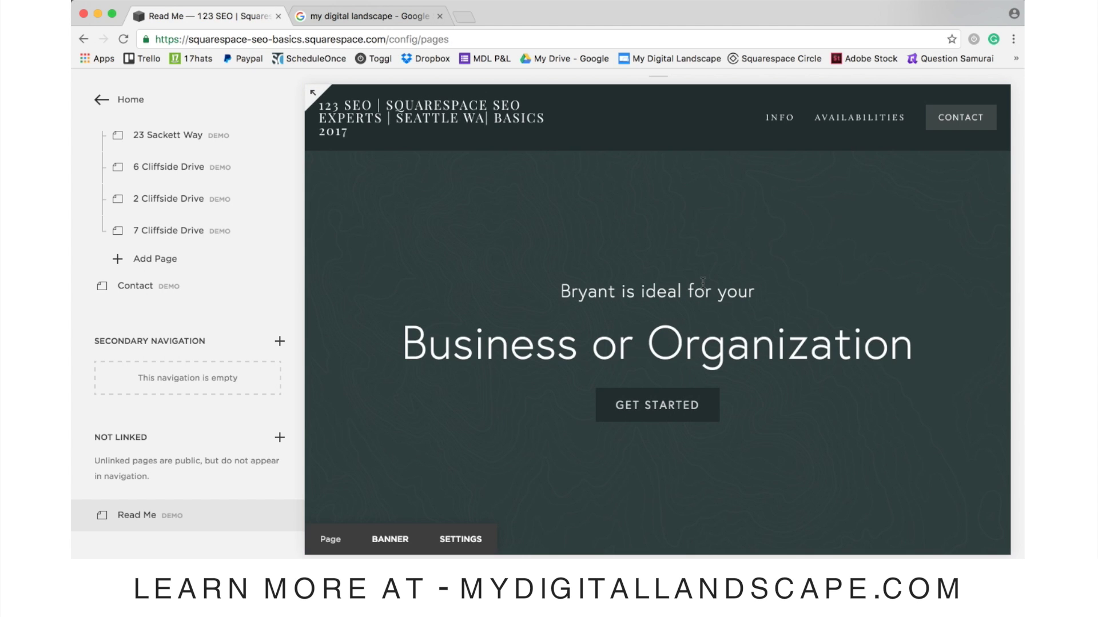
{"action": "left_click", "coordinate": [287, 518]}
{"action": "left_click", "coordinate": [338, 550]}
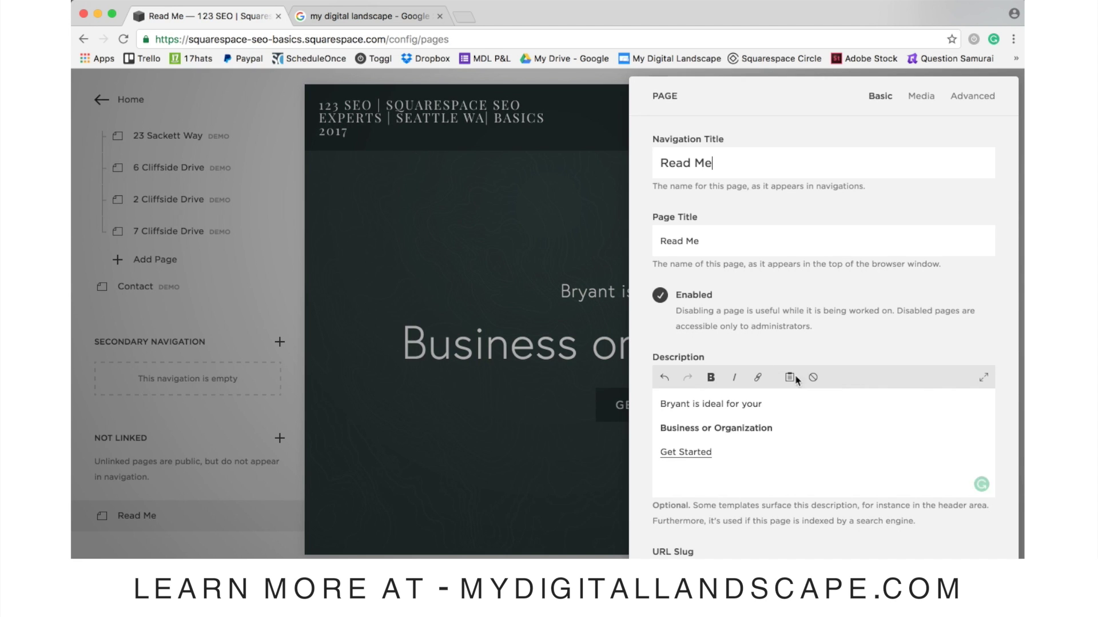
- Remove the banner image from the Read Me page's media settings and close them
{"action": "left_click", "coordinate": [921, 96]}
{"action": "left_click", "coordinate": [936, 451]}
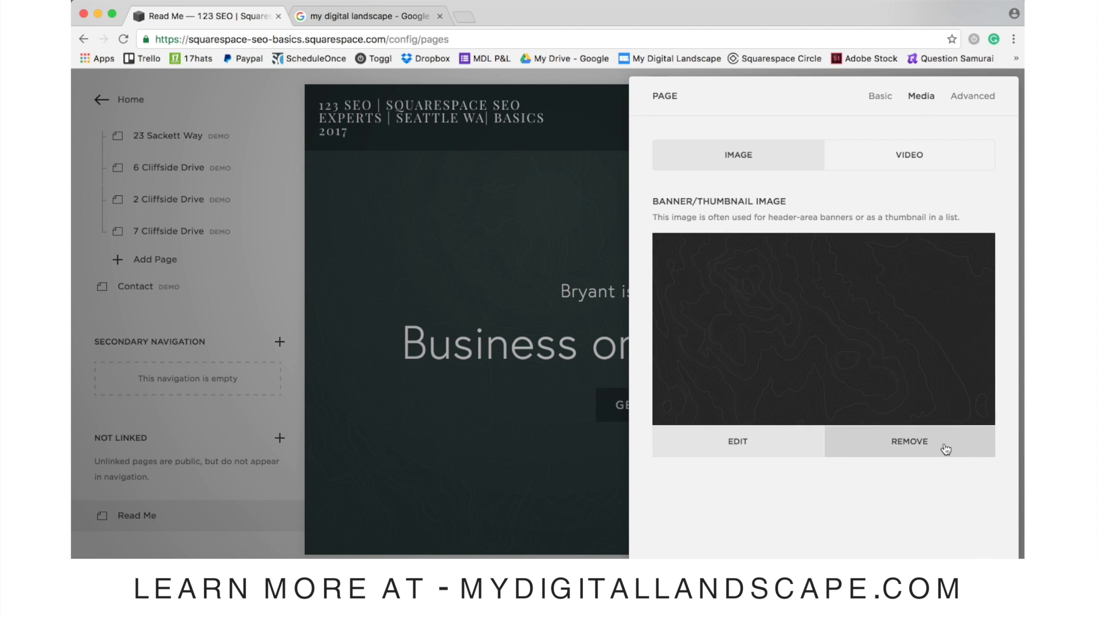
{"action": "left_click", "coordinate": [609, 479]}
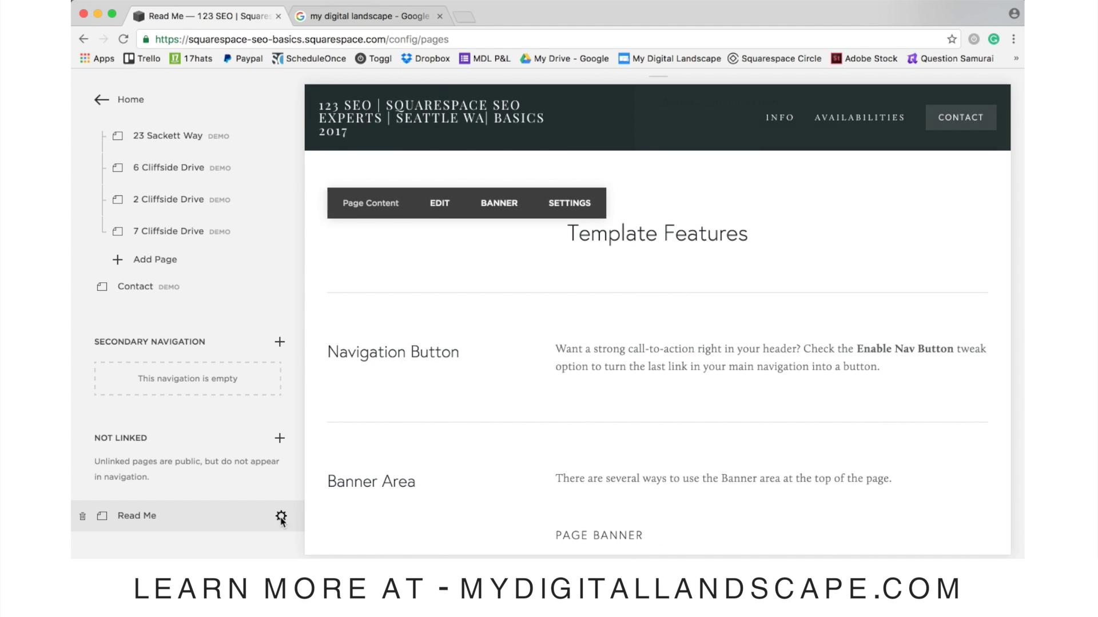
- Reopen the Read Me page settings, highlight the whole description text and close the settings
{"action": "left_click", "coordinate": [281, 518]}
{"action": "left_click_drag", "start_coordinate": [738, 455], "coordinate": [640, 398]}
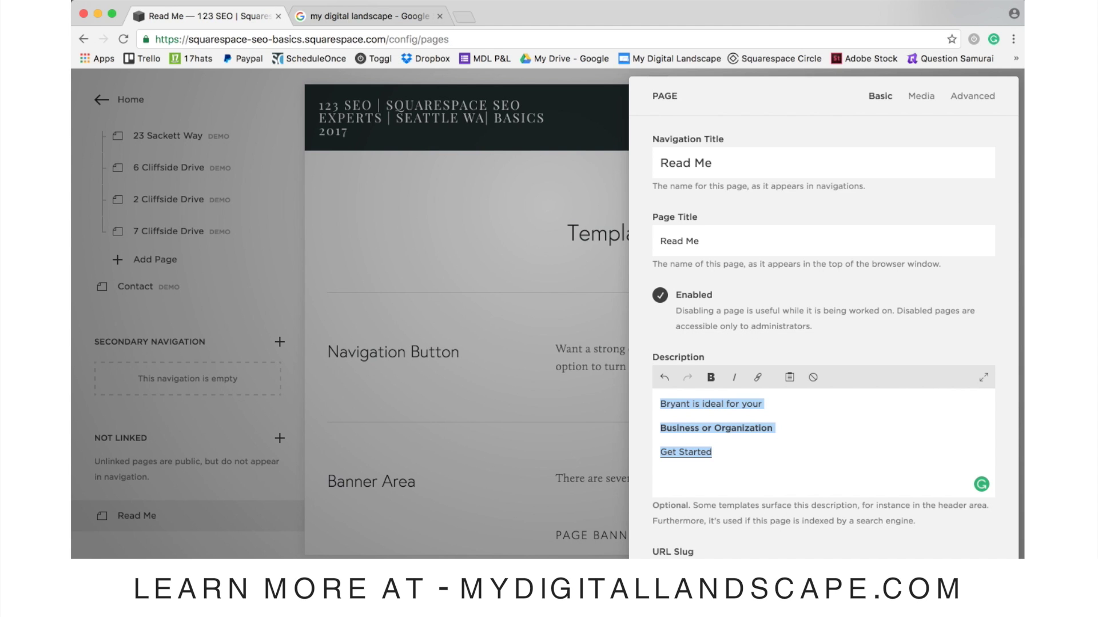
{"action": "key", "text": "Escape"}
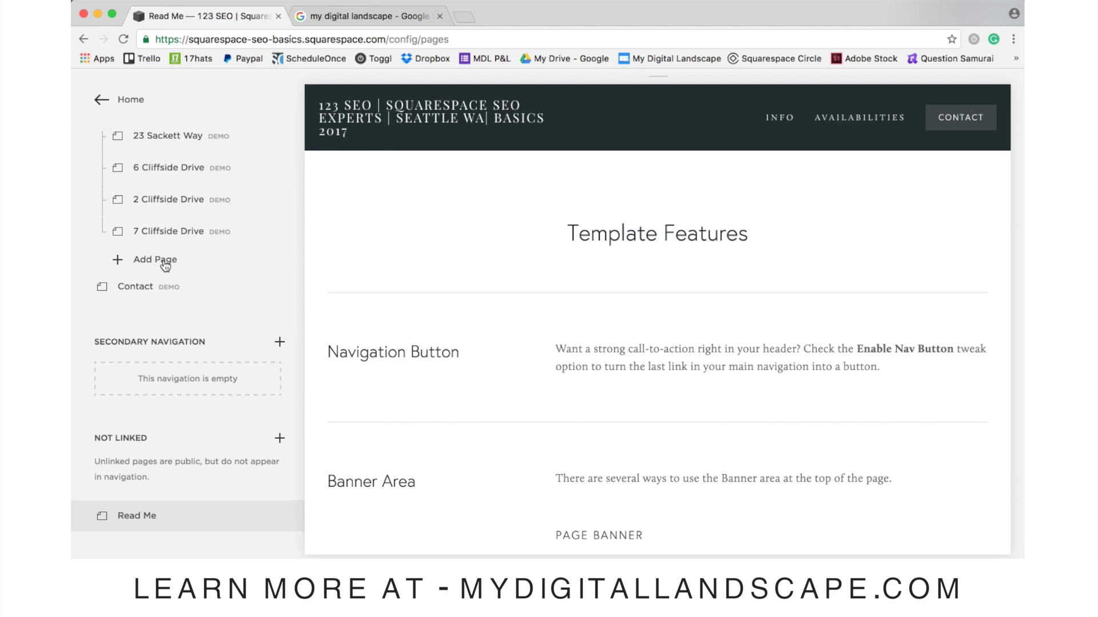
- Open the Read Me page content for editing, check the paragraph format of the "Template Features" heading and save
{"action": "mouse_move", "coordinate": [453, 238]}
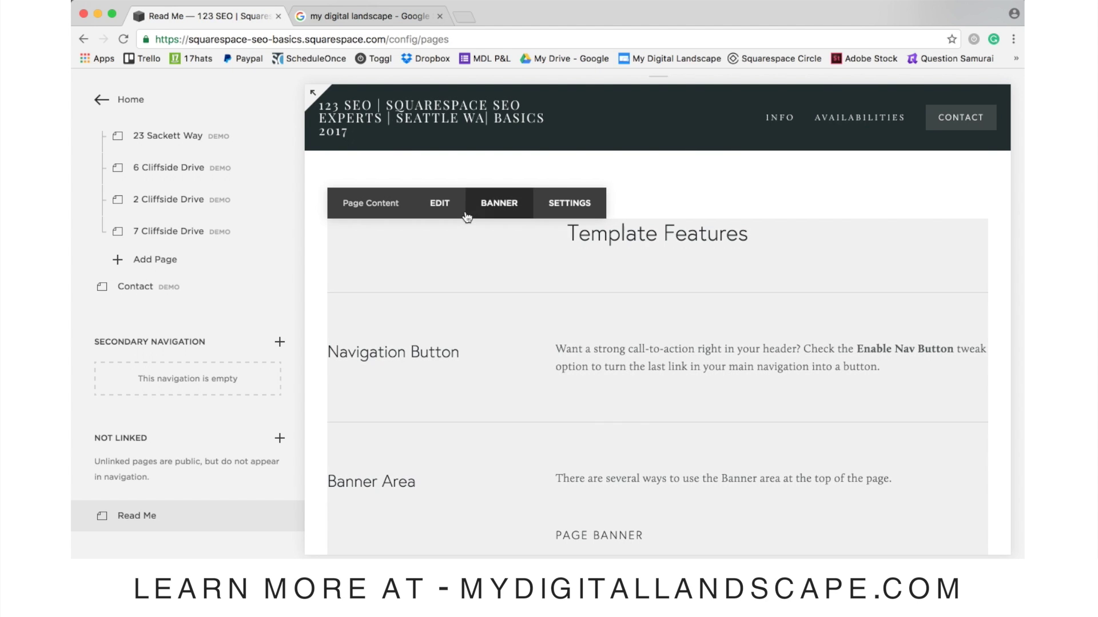
{"action": "left_click", "coordinate": [442, 206]}
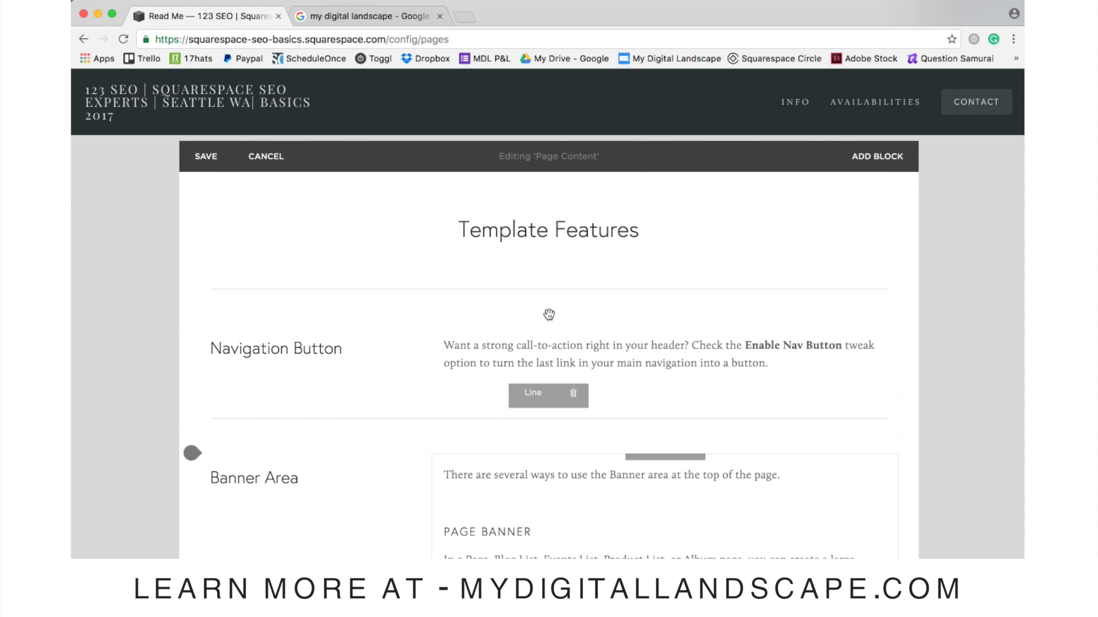
{"action": "left_click", "coordinate": [479, 229]}
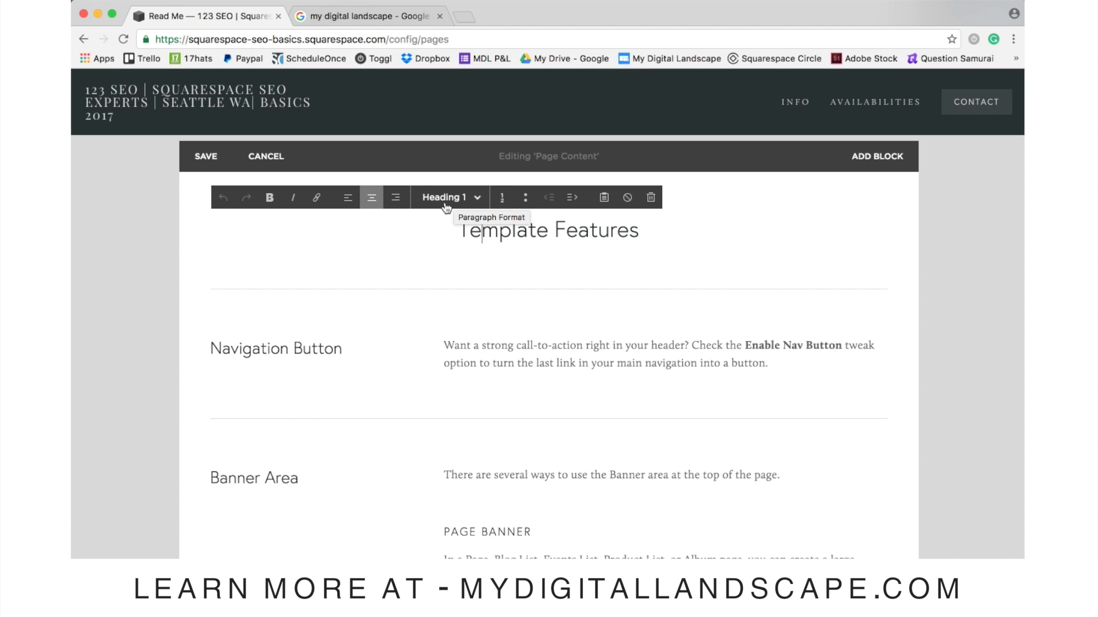
{"action": "triple_click", "coordinate": [538, 237]}
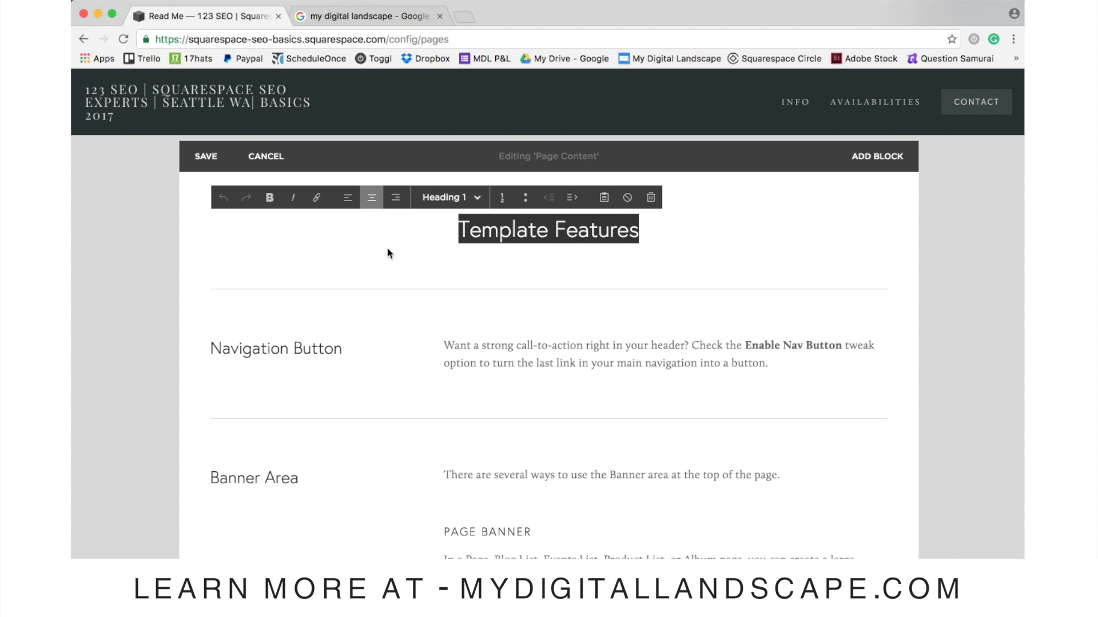
{"action": "mouse_move", "coordinate": [443, 417]}
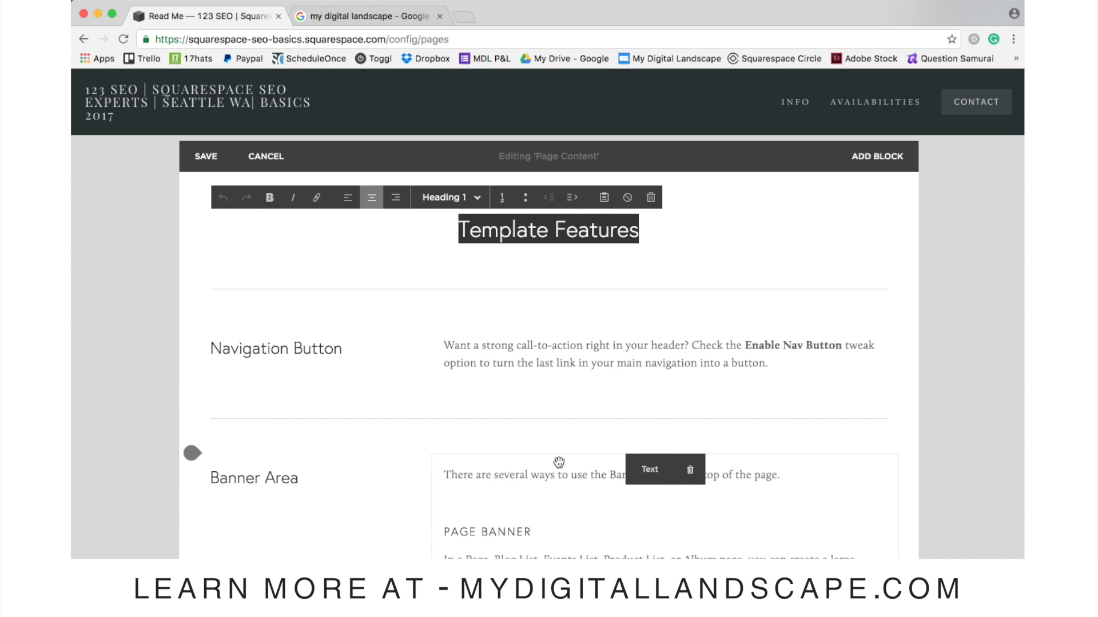
{"action": "left_click", "coordinate": [209, 158]}
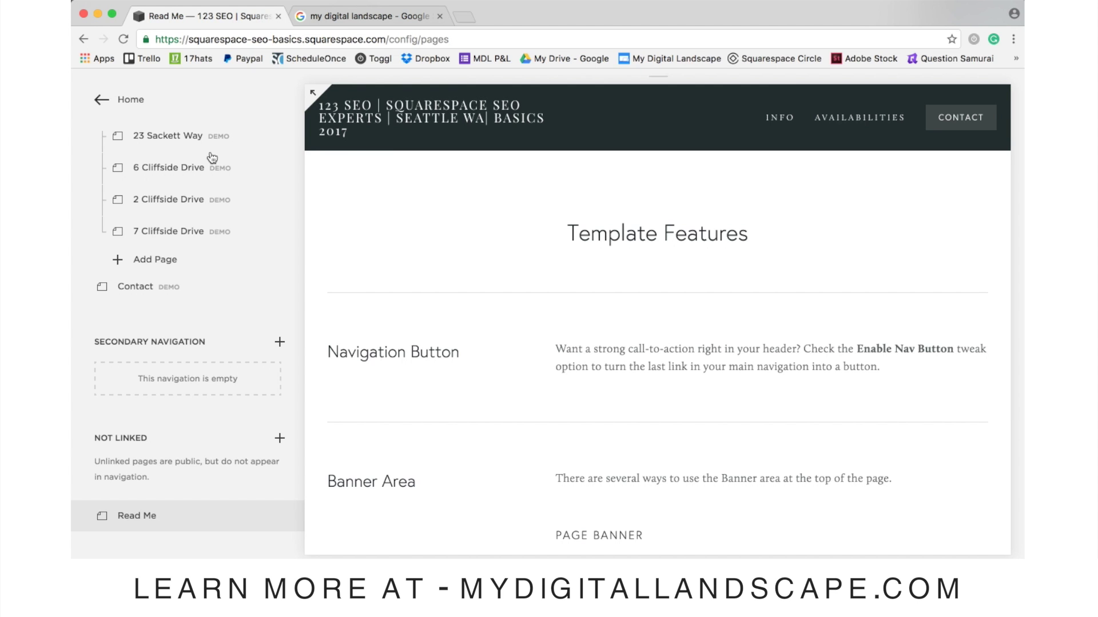
- Open the site's logo and title settings and highlight the business name, then the keyword phrase "Squarespace SEO Experts" in the site title
{"action": "left_click", "coordinate": [130, 100]}
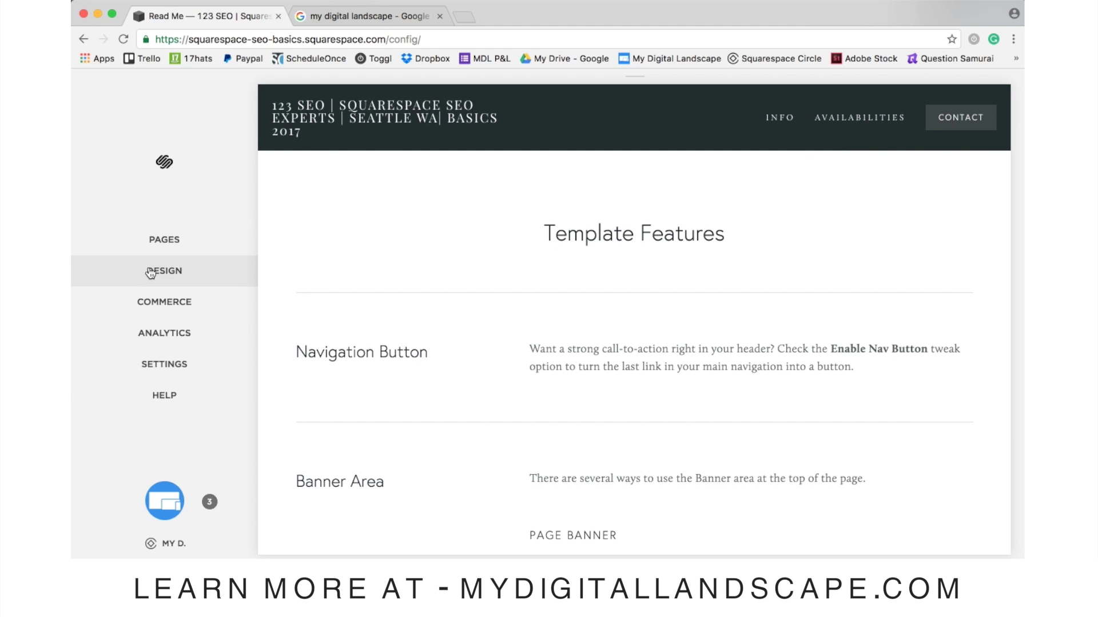
{"action": "left_click", "coordinate": [150, 272]}
{"action": "left_click", "coordinate": [157, 201]}
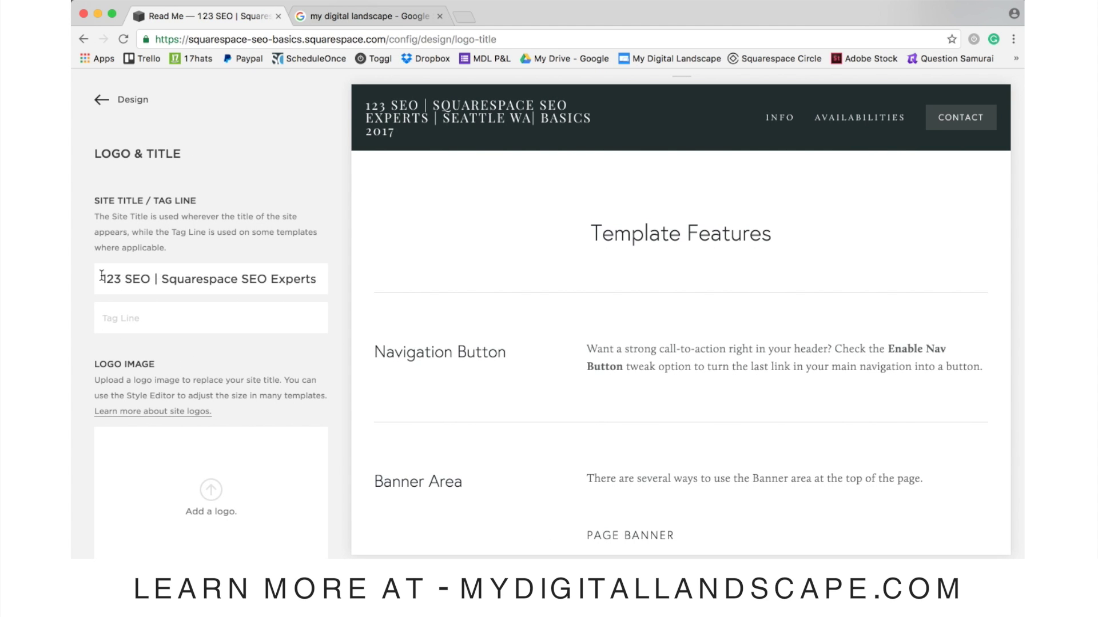
{"action": "left_click_drag", "start_coordinate": [101, 278], "coordinate": [150, 279]}
{"action": "left_click_drag", "start_coordinate": [162, 282], "coordinate": [316, 285]}
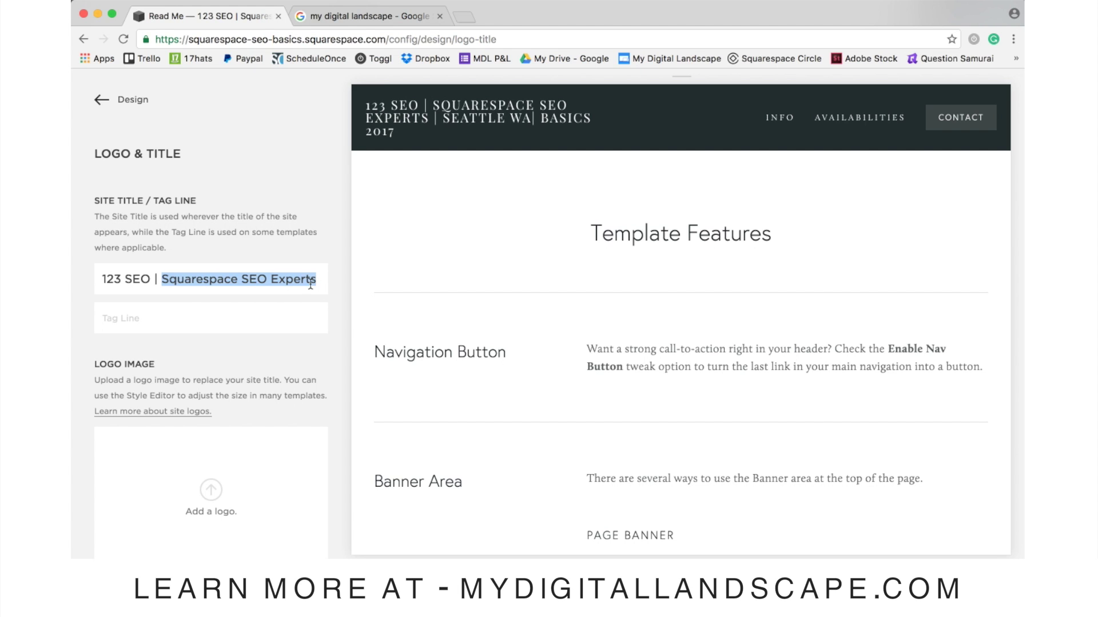
- Try a hyphen in place of the vertical bar after "123 SEO" in the site title
{"action": "left_click", "coordinate": [159, 284]}
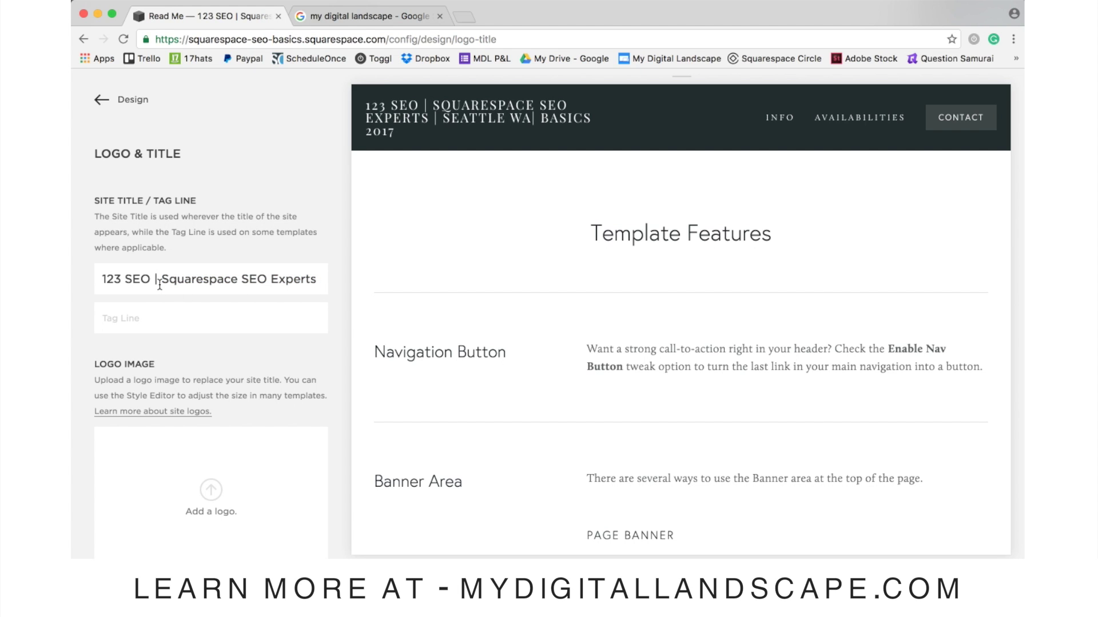
{"action": "key", "text": "BackSpace"}
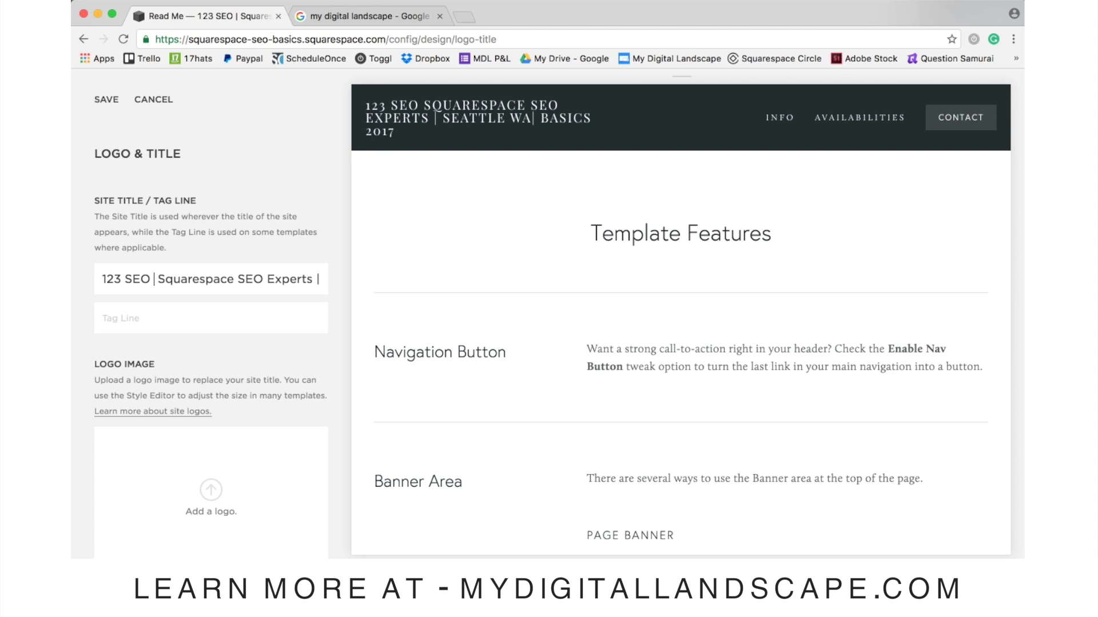
{"action": "type", "text": "-"}
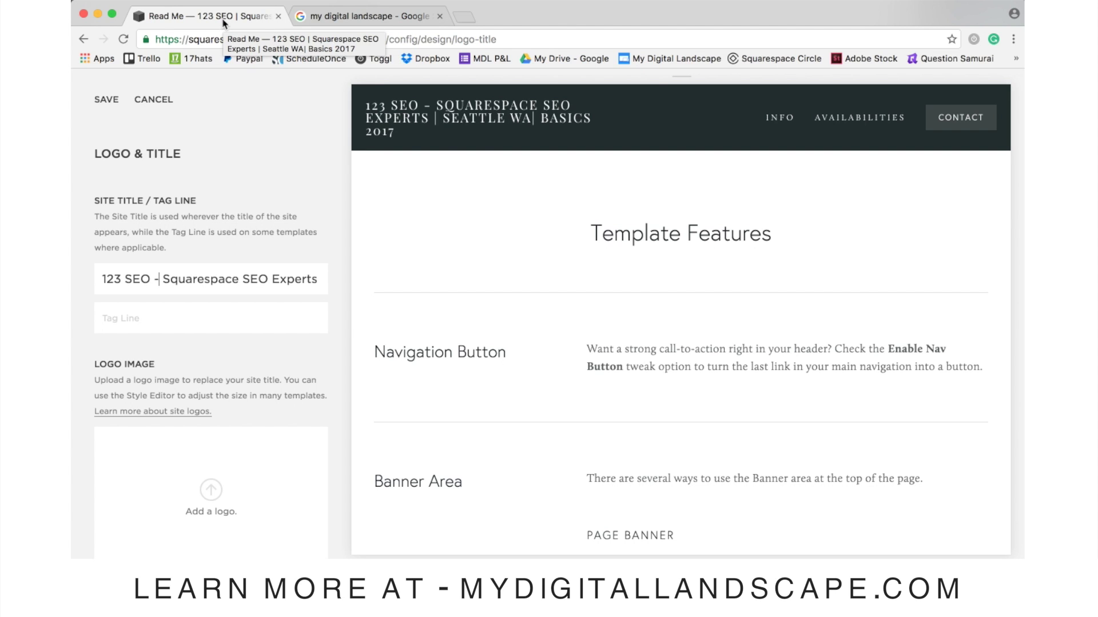
- Restore the vertical bar after "123 SEO" in the site title and save the title settings
{"action": "left_click", "coordinate": [163, 276]}
{"action": "key", "text": "BackSpace"}
{"action": "type", "text": "|"}
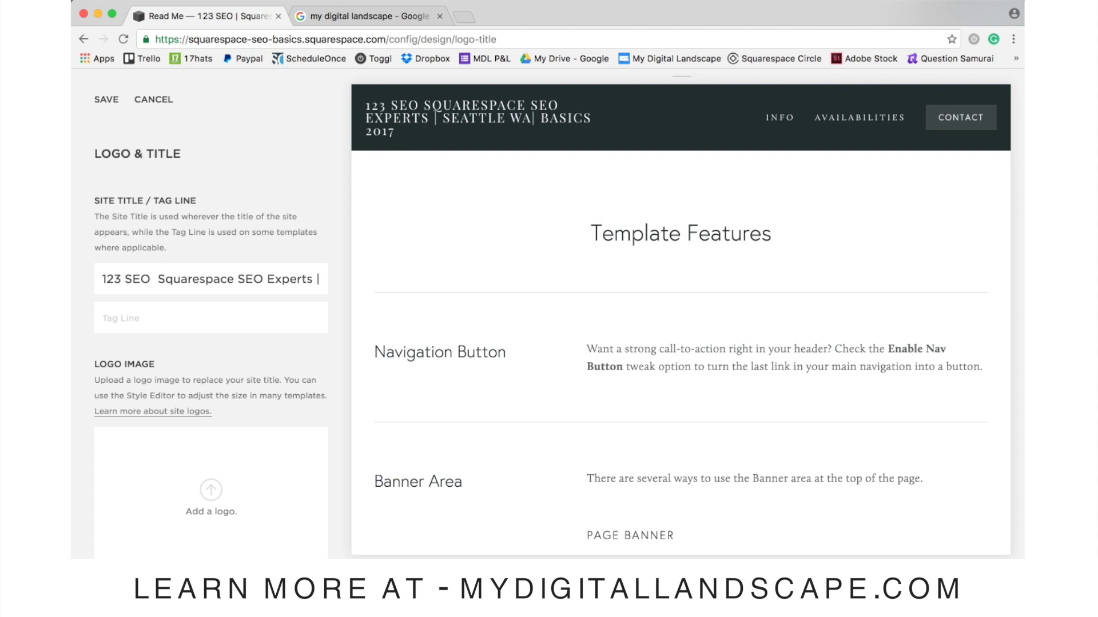
{"action": "left_click", "coordinate": [107, 100]}
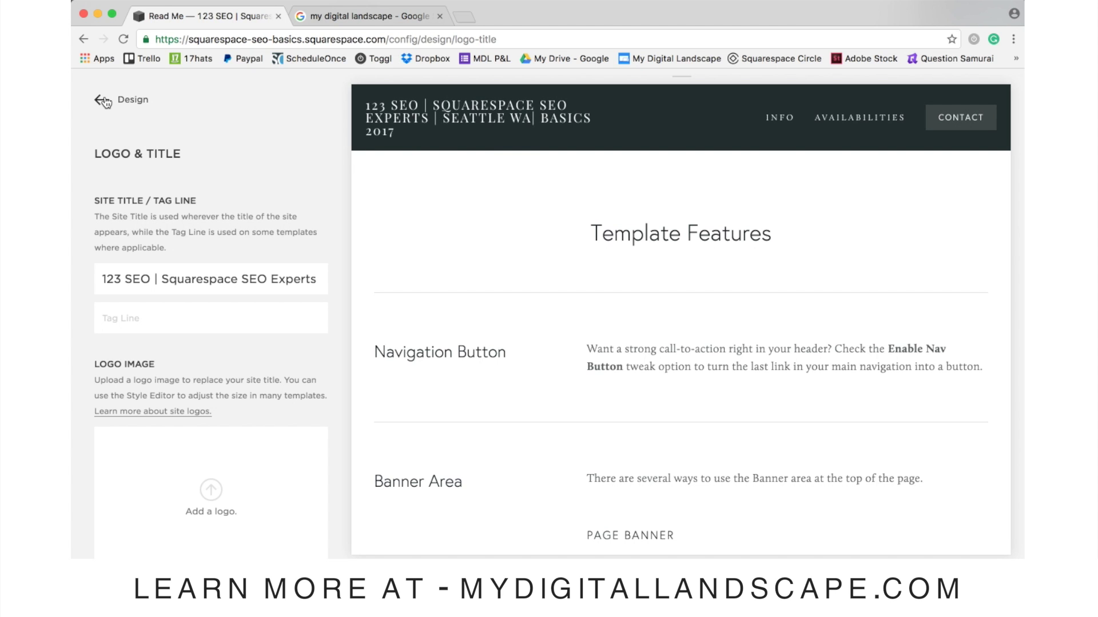
- Open the site's SEO settings under Marketing and place the cursor in the empty search engine description
{"action": "left_click", "coordinate": [103, 101]}
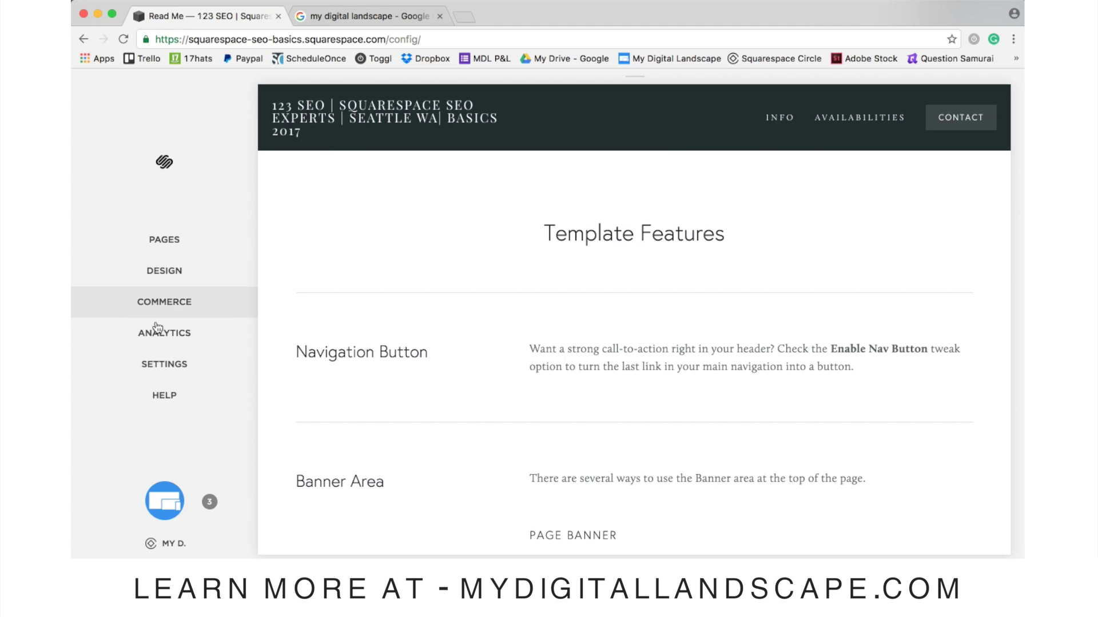
{"action": "left_click", "coordinate": [162, 366]}
{"action": "scroll", "coordinate": [159, 358], "scroll_direction": "down", "scroll_amount": 3}
{"action": "left_click", "coordinate": [150, 447]}
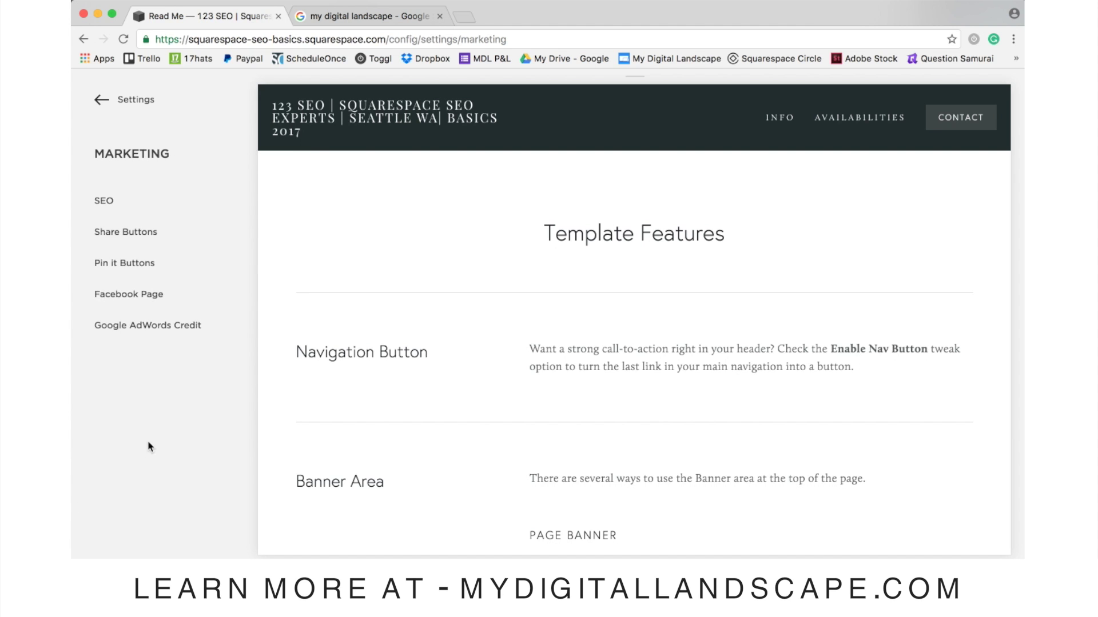
{"action": "left_click", "coordinate": [148, 211]}
{"action": "left_click", "coordinate": [126, 297]}
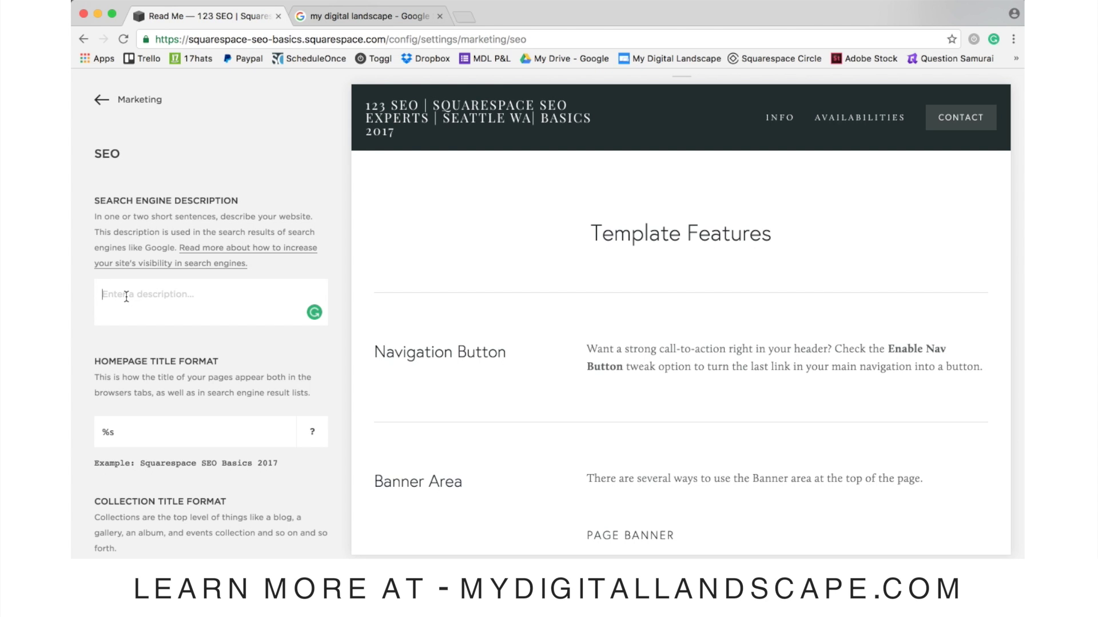
- Highlight the description under the first My Digital Landscape result in the Google search, then return to the Squarespace SEO settings
{"action": "left_click", "coordinate": [375, 16]}
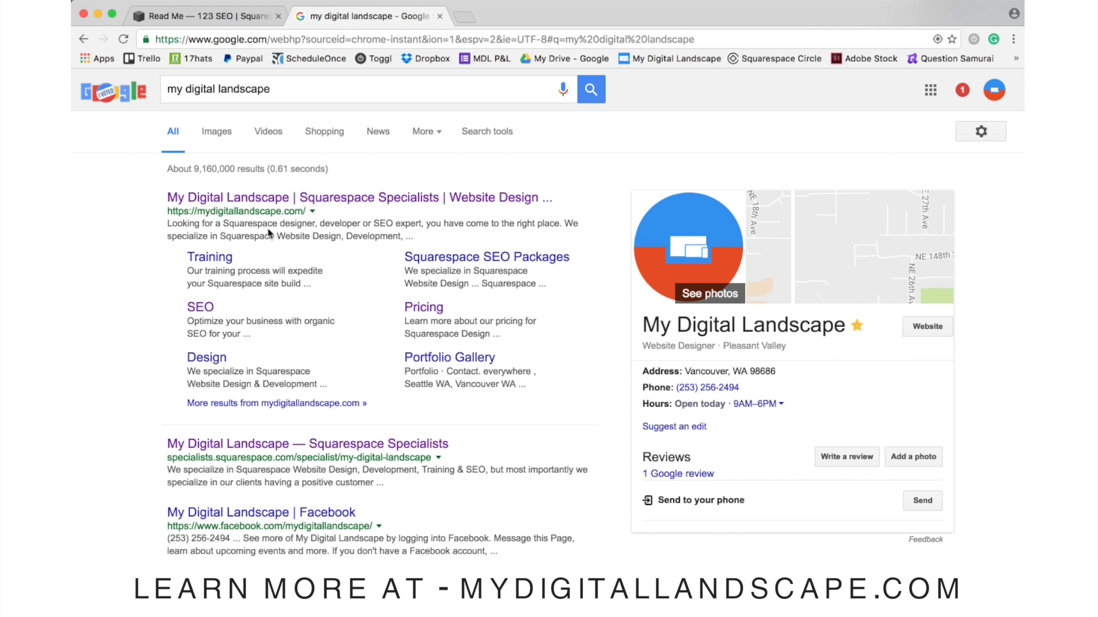
{"action": "left_click_drag", "start_coordinate": [168, 228], "coordinate": [362, 236]}
{"action": "left_click", "coordinate": [242, 17]}
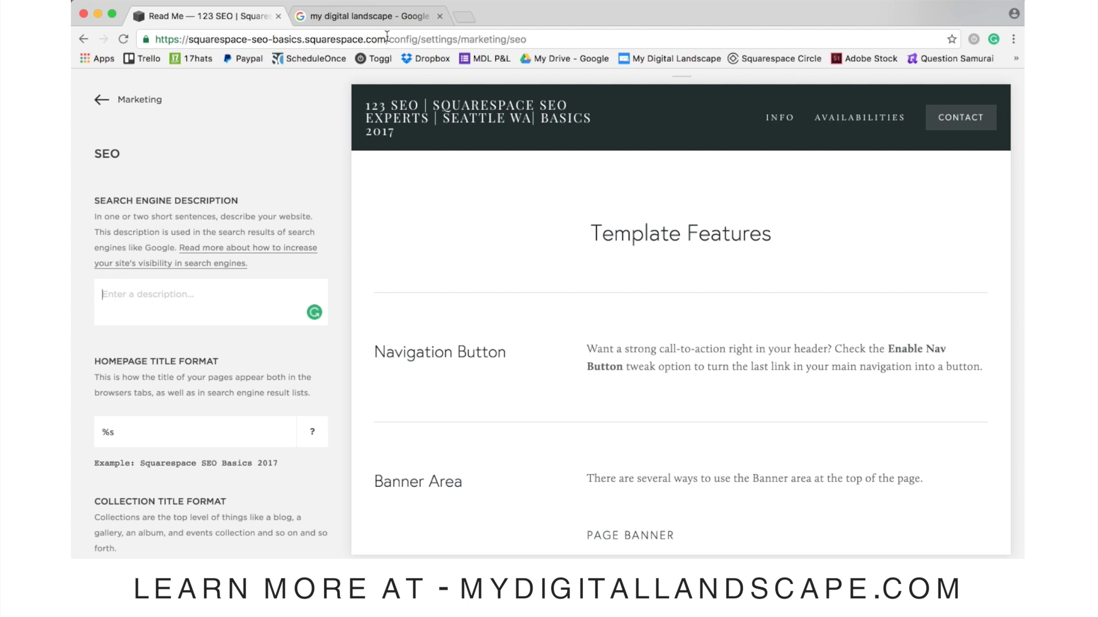
- Reopen the SEO settings and review the homepage, collection and item title formats
{"action": "left_click", "coordinate": [142, 103]}
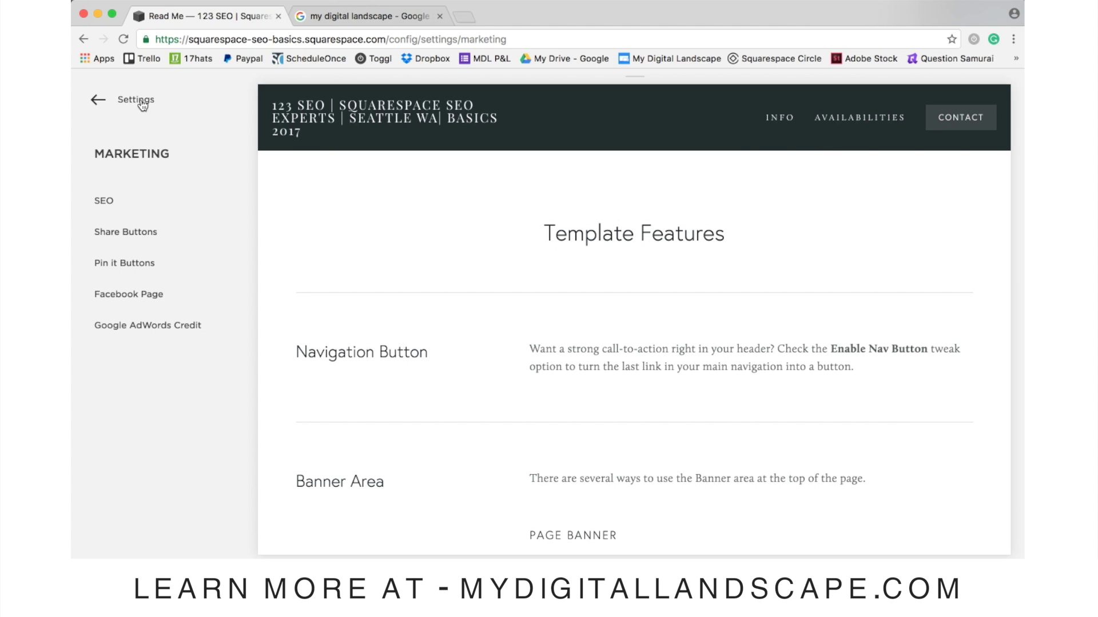
{"action": "left_click", "coordinate": [116, 209]}
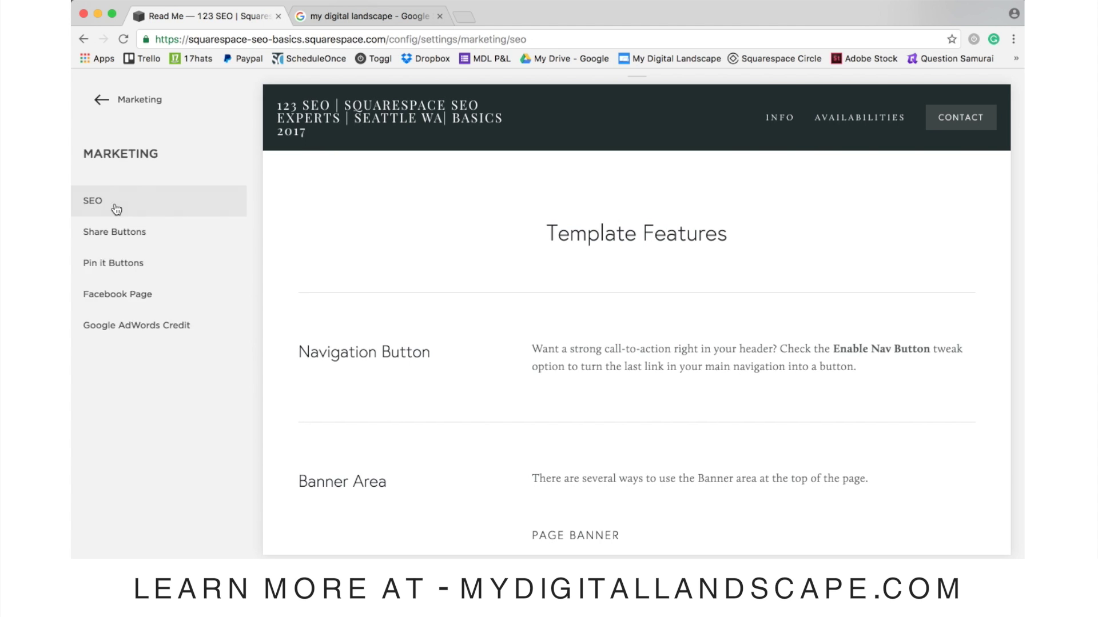
{"action": "scroll", "coordinate": [203, 423], "scroll_direction": "down", "scroll_amount": 3}
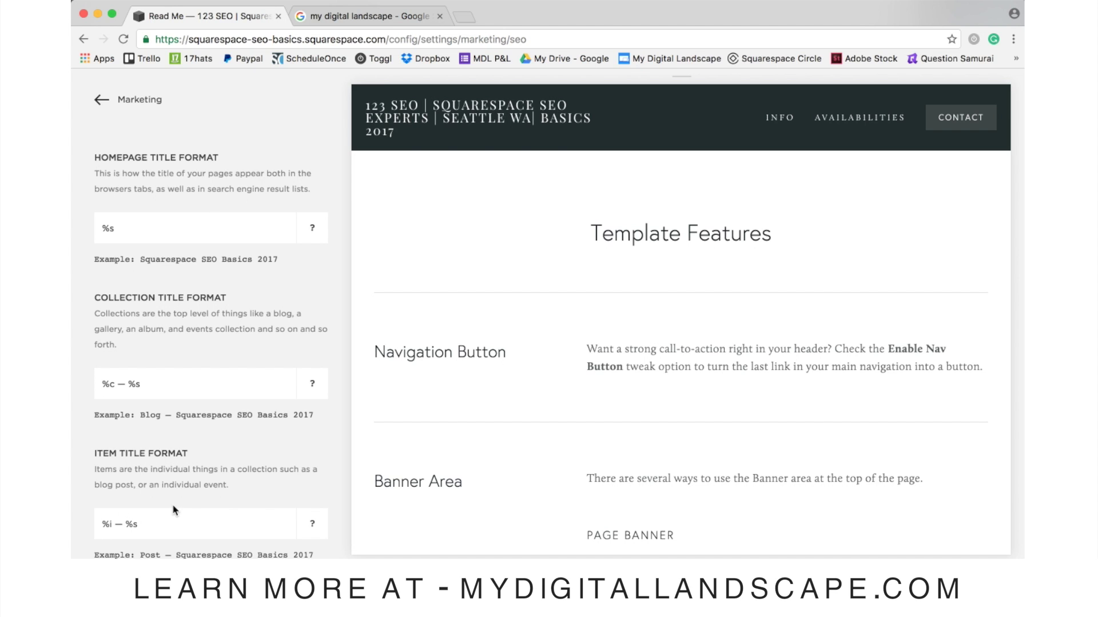
{"action": "scroll", "coordinate": [174, 510], "scroll_direction": "down", "scroll_amount": 1}
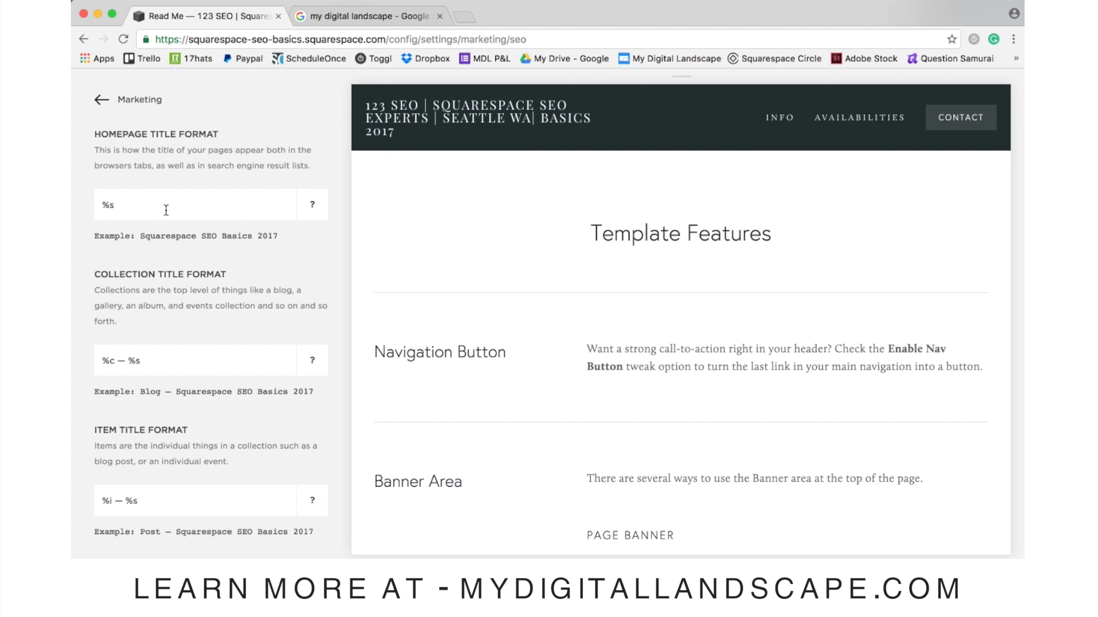
- Return to the site's page list, check the description in the Info index page's settings and close them
{"action": "left_click", "coordinate": [149, 107]}
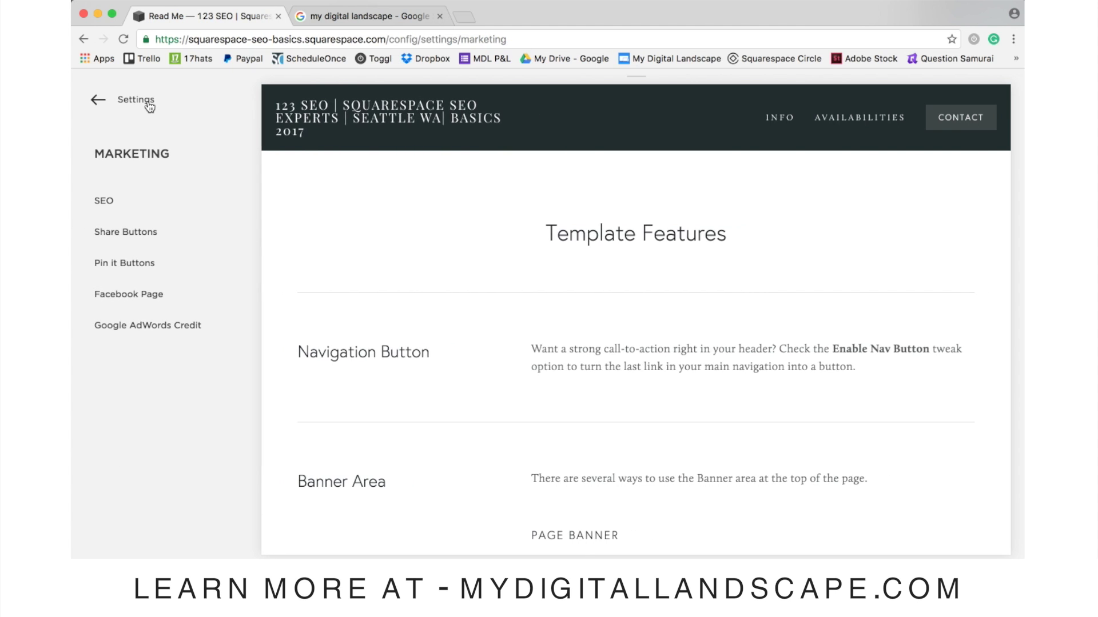
{"action": "left_click", "coordinate": [149, 107]}
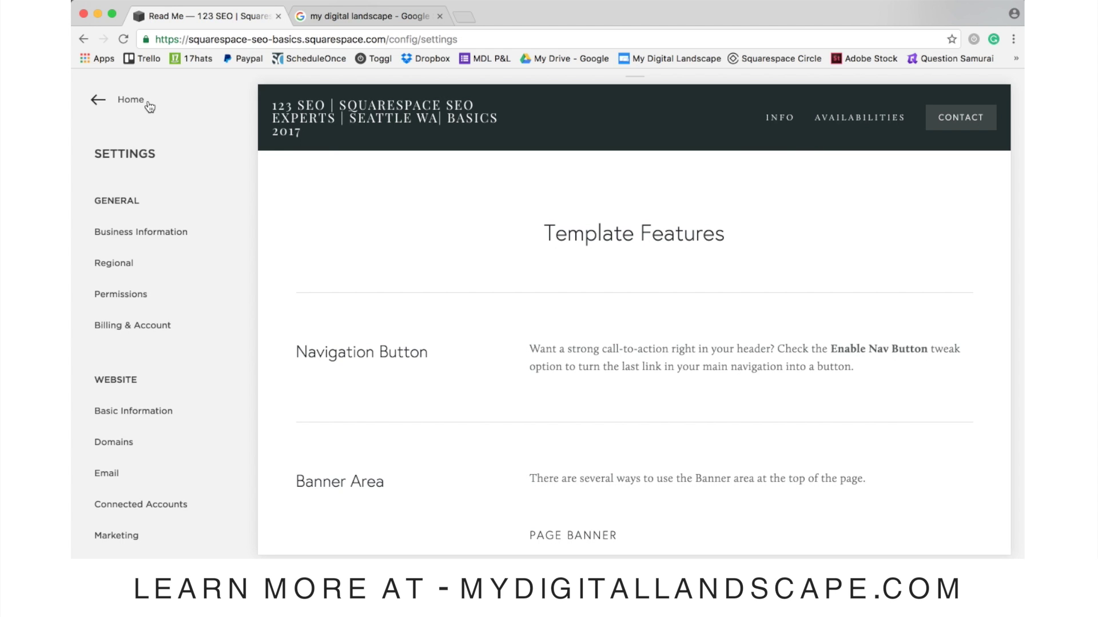
{"action": "left_click", "coordinate": [132, 106]}
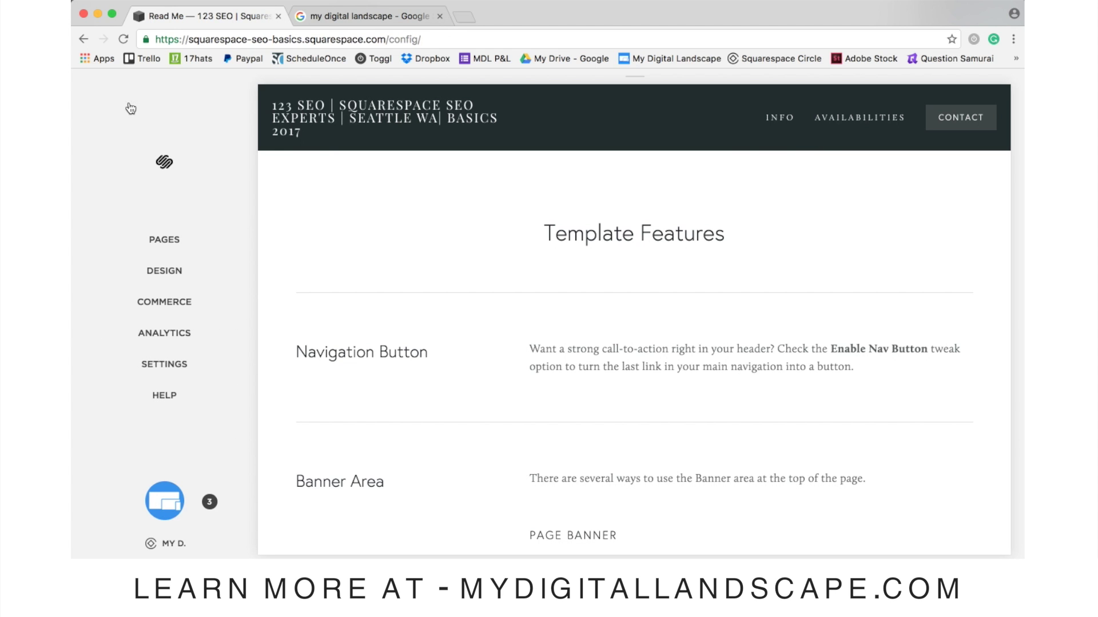
{"action": "left_click", "coordinate": [165, 243]}
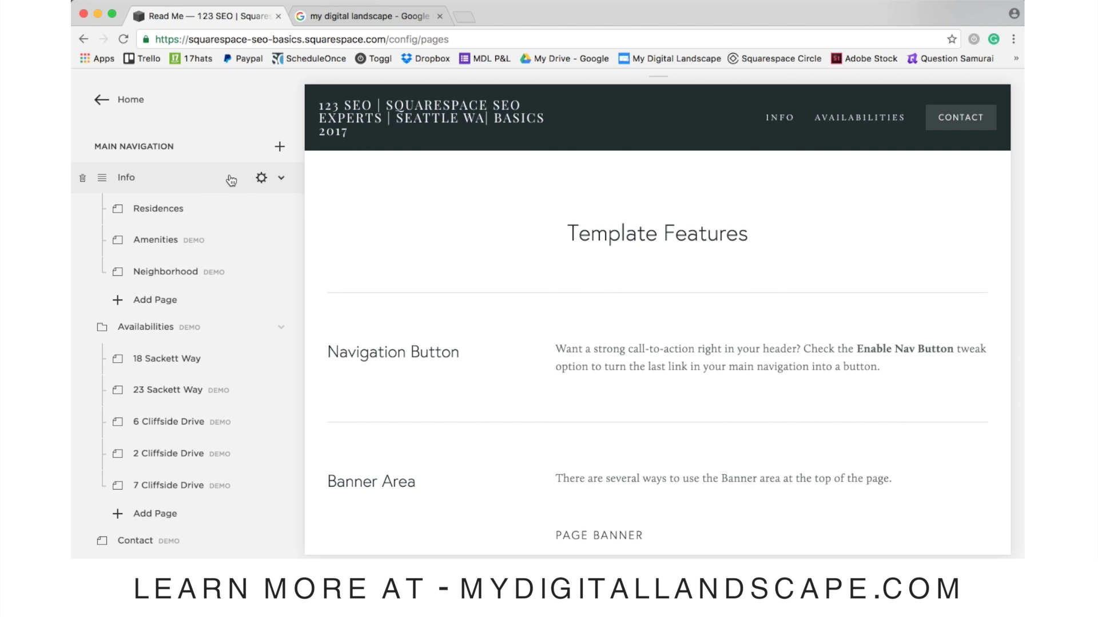
{"action": "left_click", "coordinate": [261, 177]}
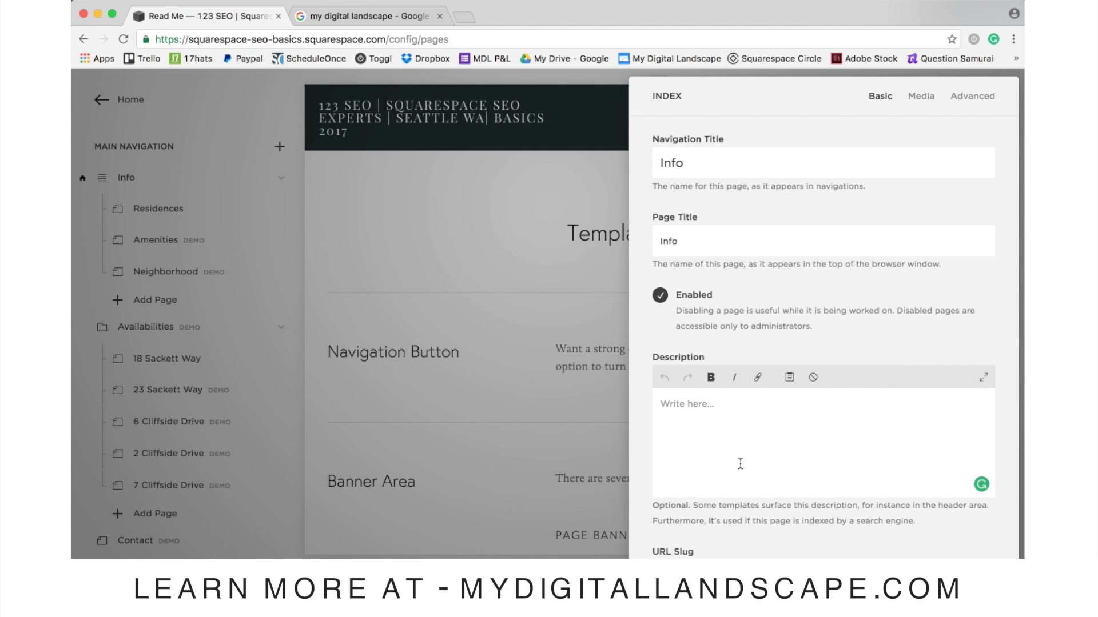
{"action": "key", "text": "Escape"}
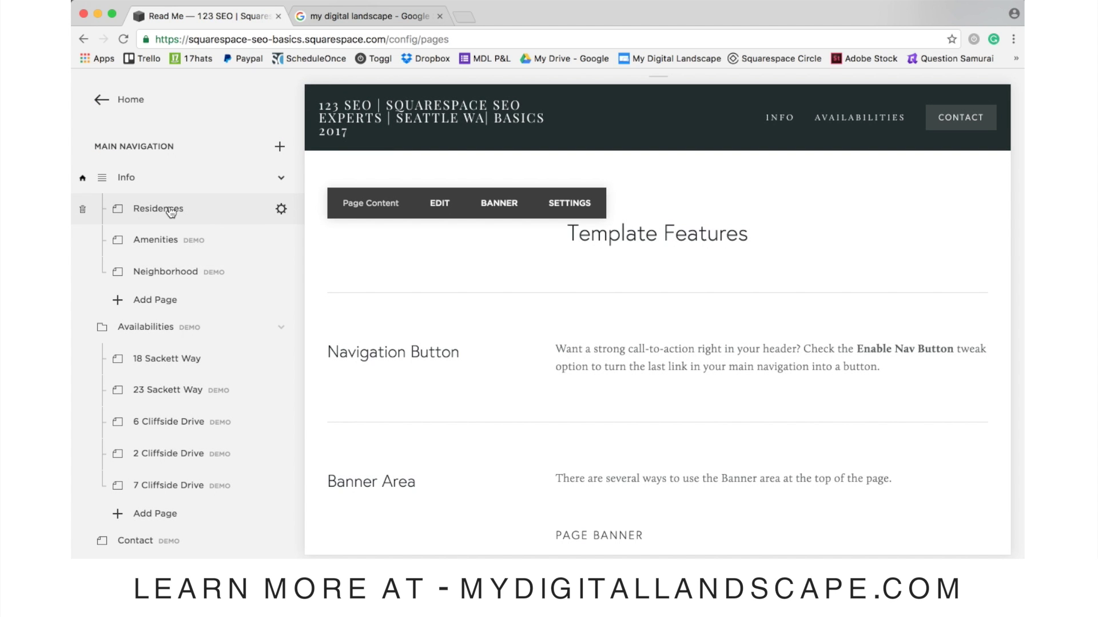
- Open the Residences page and examine its banner headline, section heading, introductory text and image gallery
{"action": "left_click", "coordinate": [181, 212]}
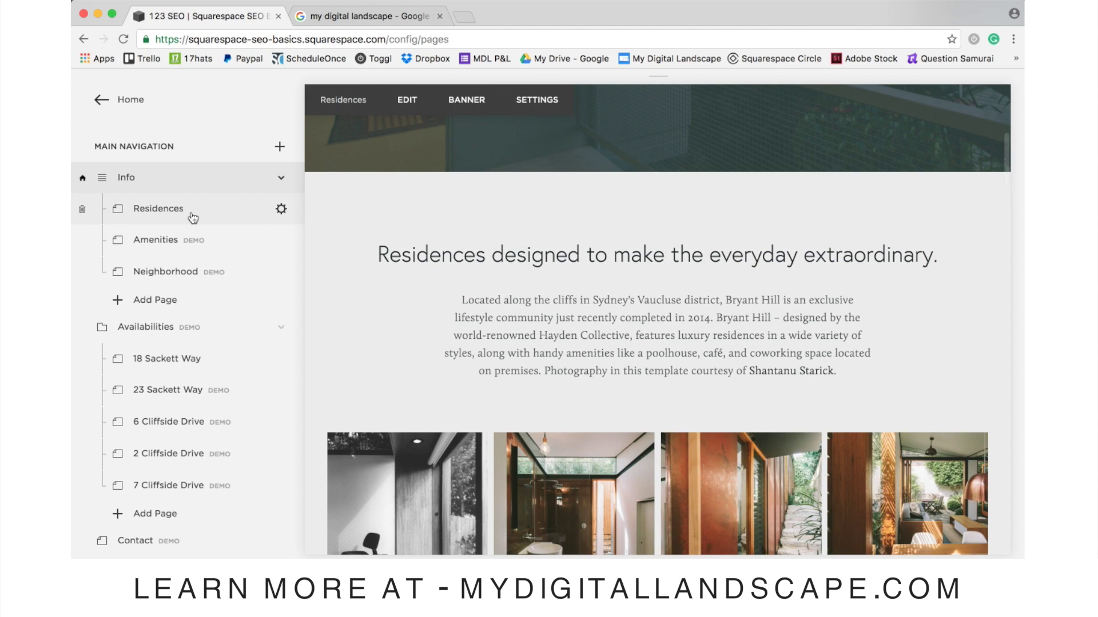
{"action": "scroll", "coordinate": [491, 223], "scroll_direction": "up", "scroll_amount": 10}
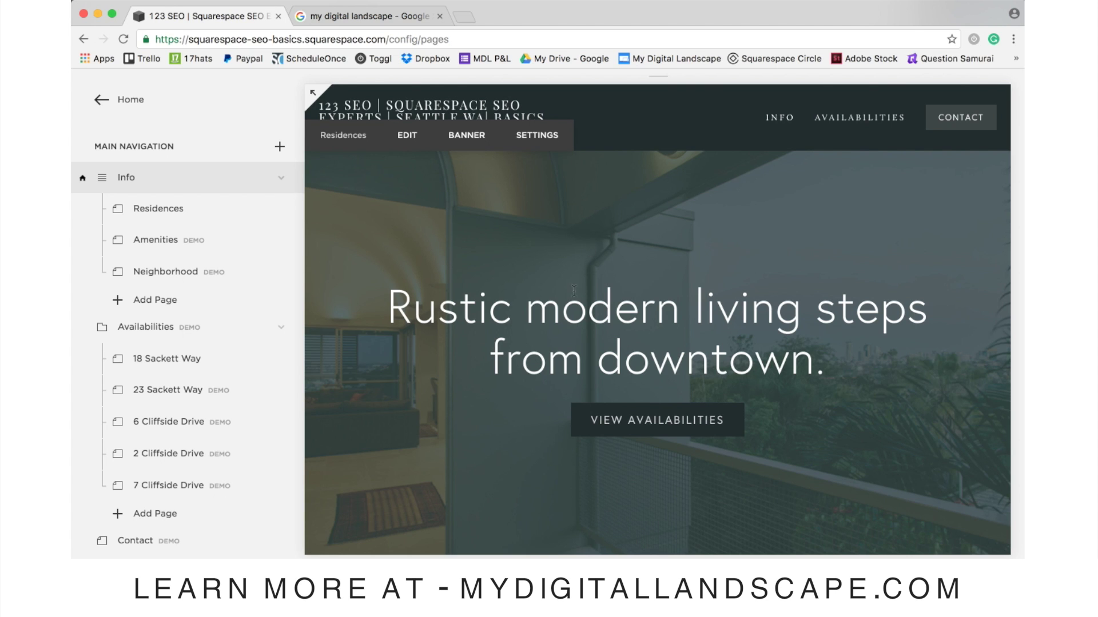
{"action": "mouse_move", "coordinate": [207, 217]}
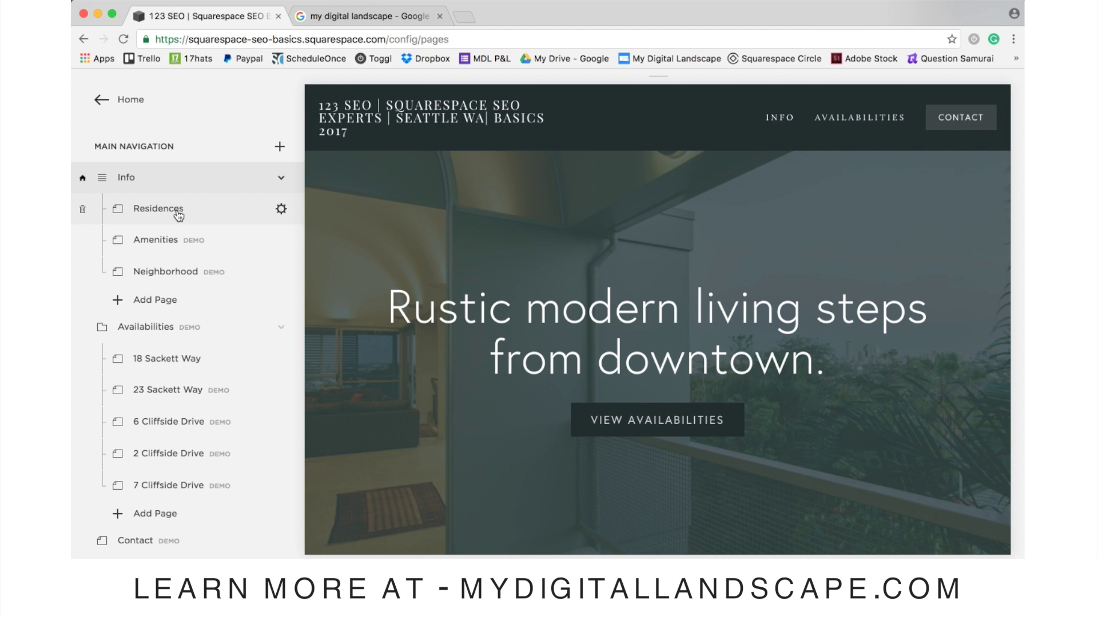
{"action": "mouse_move", "coordinate": [683, 391]}
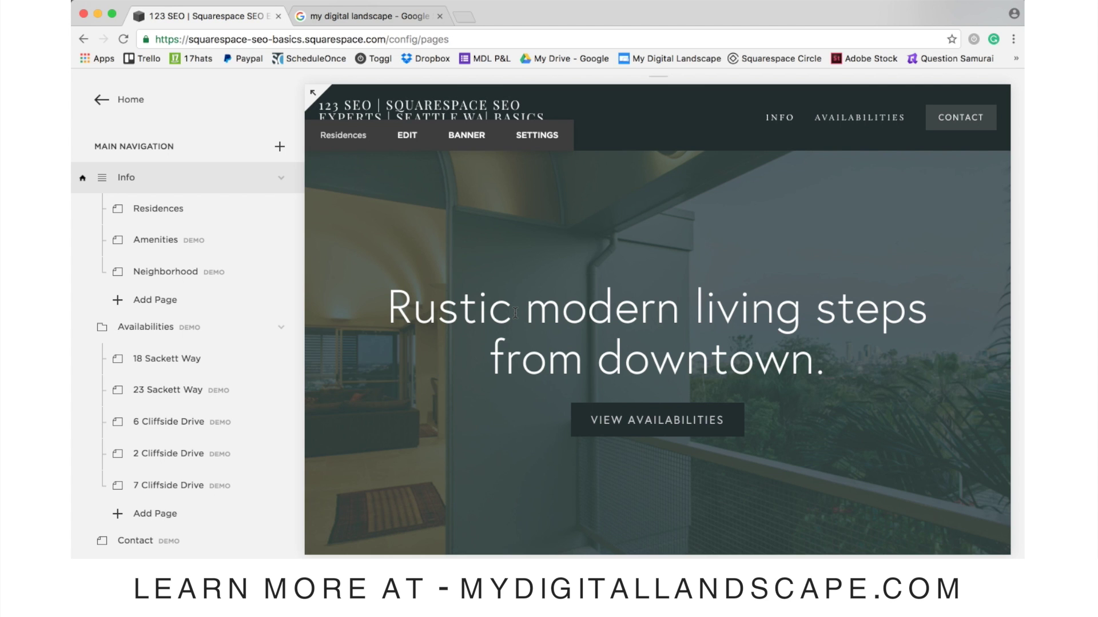
{"action": "scroll", "coordinate": [516, 314], "scroll_direction": "down", "scroll_amount": 10}
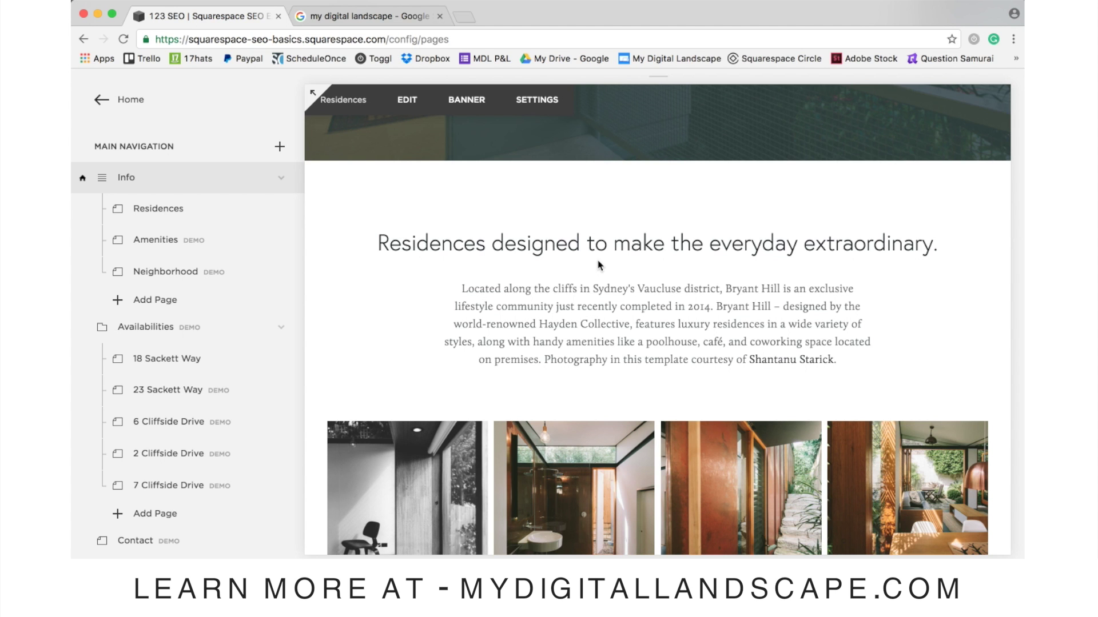
{"action": "scroll", "coordinate": [599, 265], "scroll_direction": "down", "scroll_amount": 5}
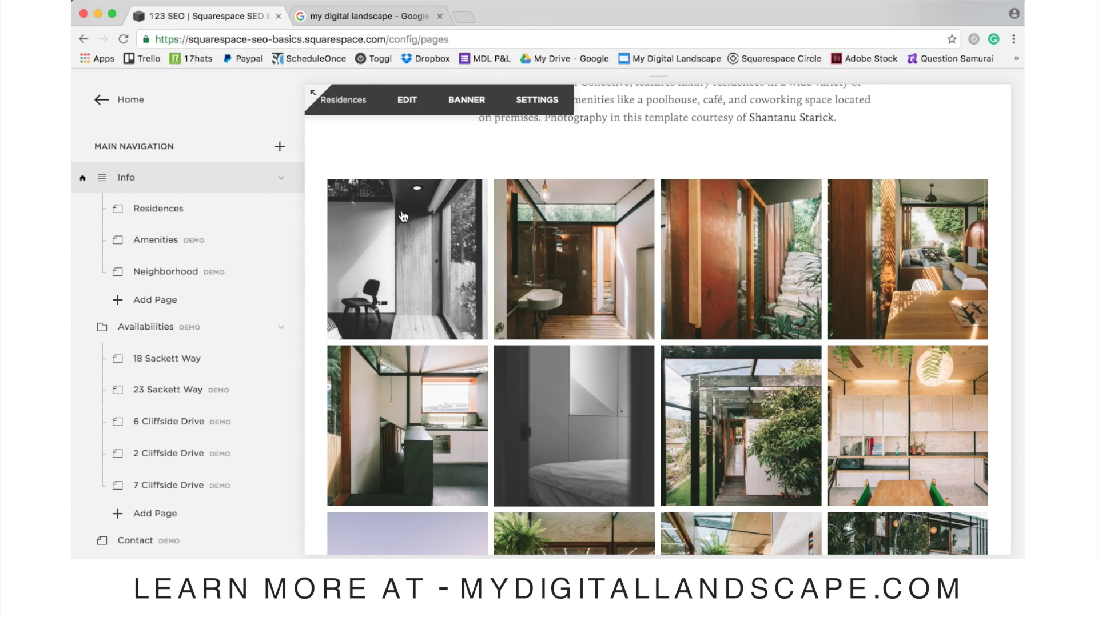
- Expand the site preview to full width and review the Residences banner headline and image gallery
{"action": "scroll", "coordinate": [488, 246], "scroll_direction": "down", "scroll_amount": 10}
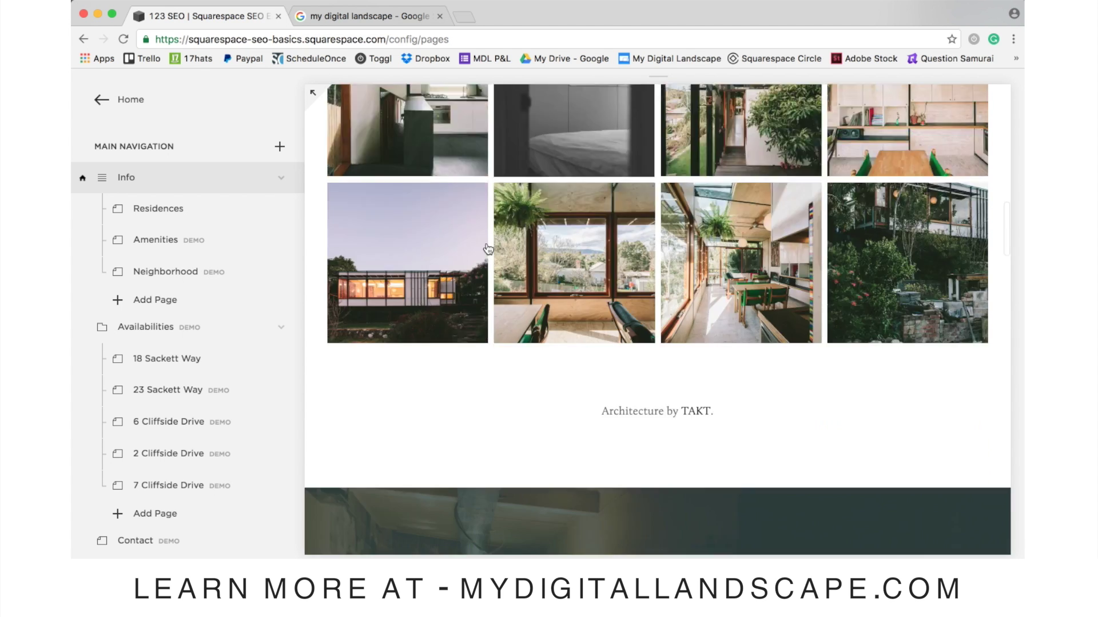
{"action": "scroll", "coordinate": [488, 247], "scroll_direction": "up", "scroll_amount": 15}
{"action": "scroll", "coordinate": [488, 249], "scroll_direction": "down", "scroll_amount": 3}
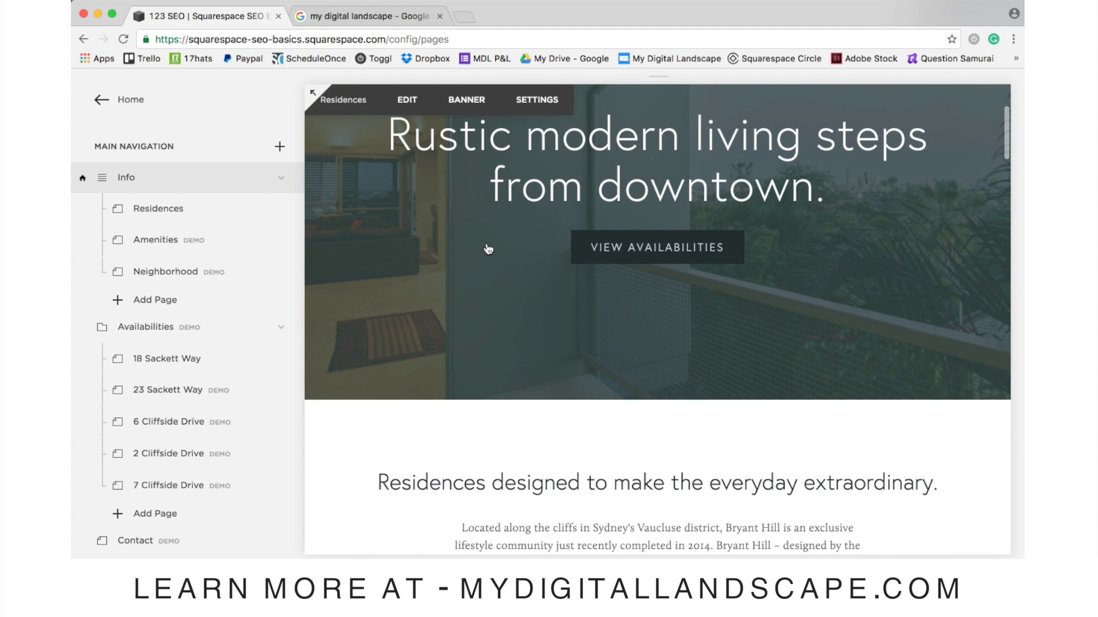
{"action": "left_click", "coordinate": [311, 93]}
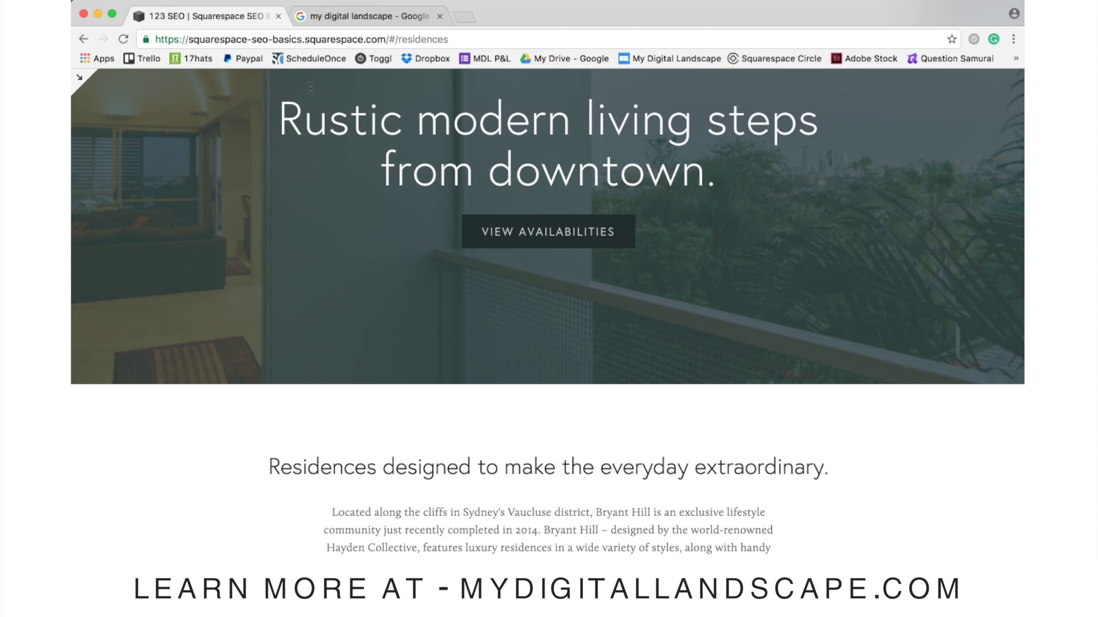
{"action": "scroll", "coordinate": [538, 330], "scroll_direction": "down", "scroll_amount": 9}
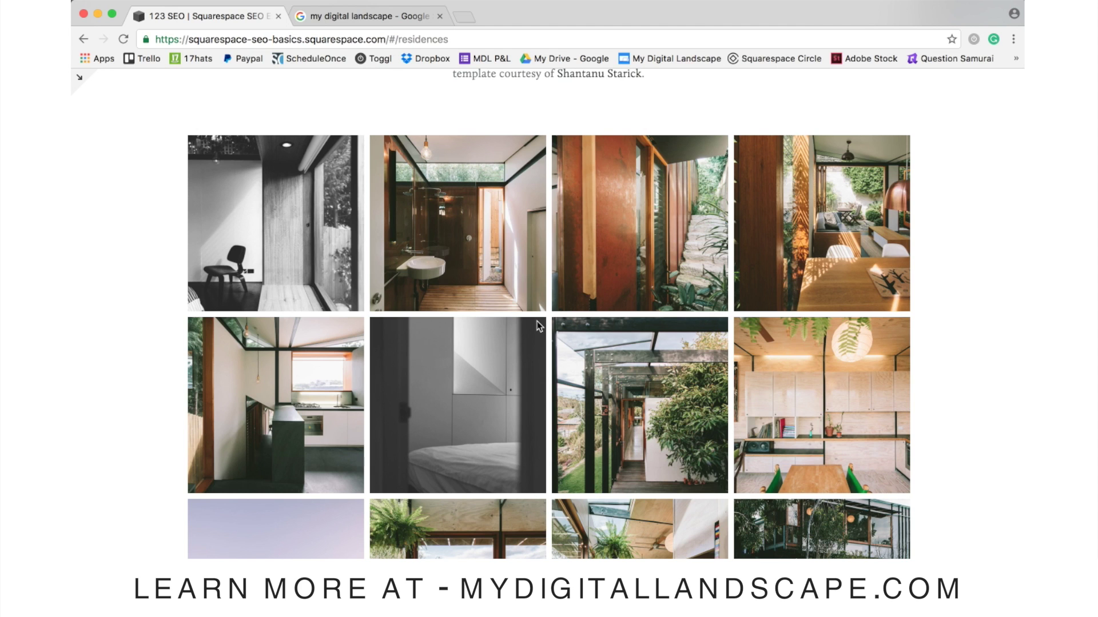
{"action": "left_click", "coordinate": [293, 224]}
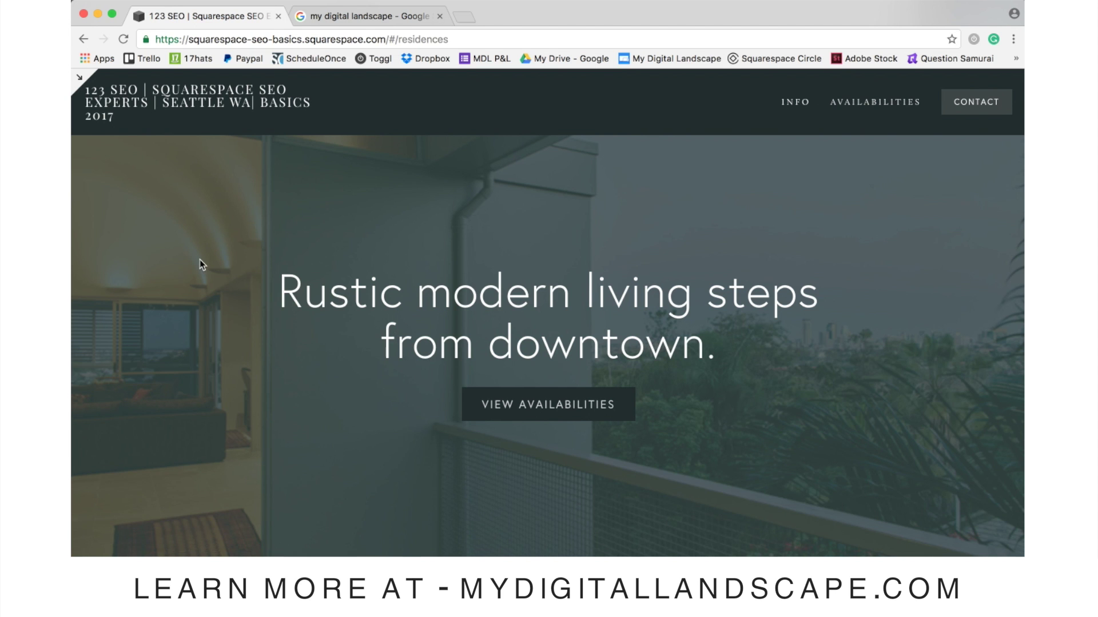
- Compare the Residences and Amenities sections, examining their headings, introductory text, images and the Coffeeshop and Poolhouse descriptions
{"action": "scroll", "coordinate": [201, 264], "scroll_direction": "down", "scroll_amount": 10}
{"action": "scroll", "coordinate": [201, 264], "scroll_direction": "down", "scroll_amount": 10}
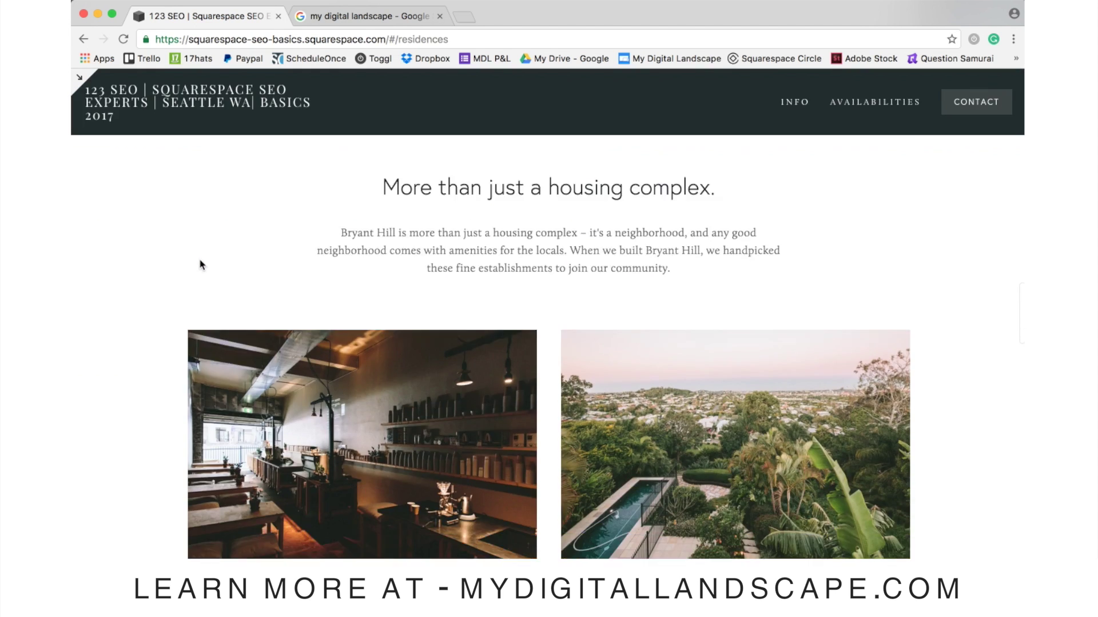
{"action": "scroll", "coordinate": [201, 264], "scroll_direction": "up", "scroll_amount": 20}
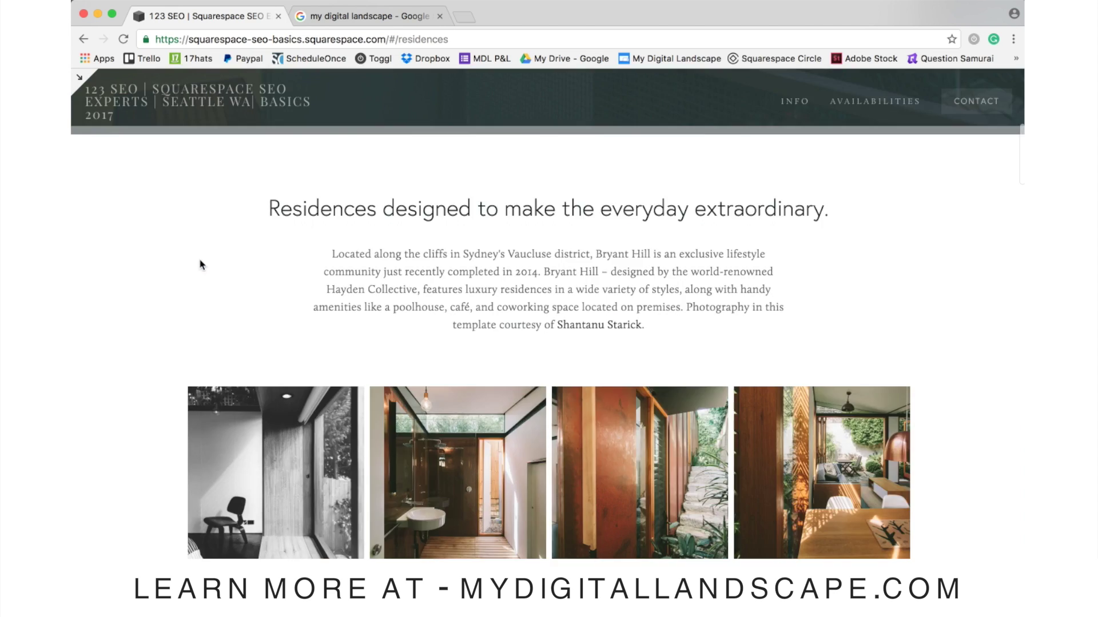
{"action": "scroll", "coordinate": [201, 264], "scroll_direction": "down", "scroll_amount": 10}
{"action": "scroll", "coordinate": [201, 264], "scroll_direction": "down", "scroll_amount": 3}
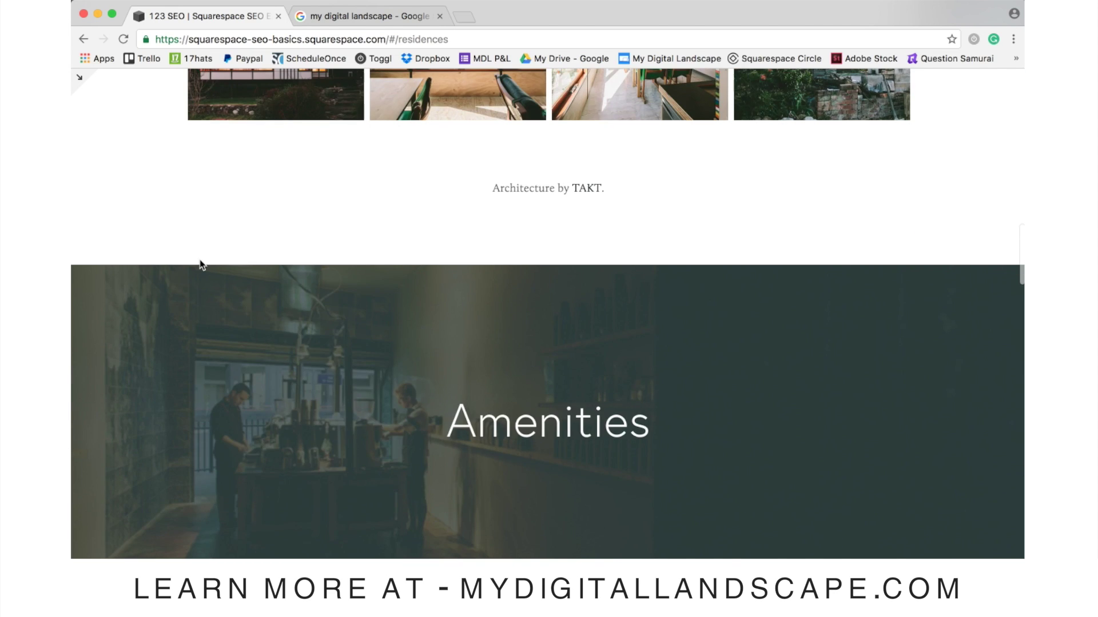
{"action": "scroll", "coordinate": [201, 264], "scroll_direction": "up", "scroll_amount": 5}
{"action": "scroll", "coordinate": [202, 264], "scroll_direction": "down", "scroll_amount": 16}
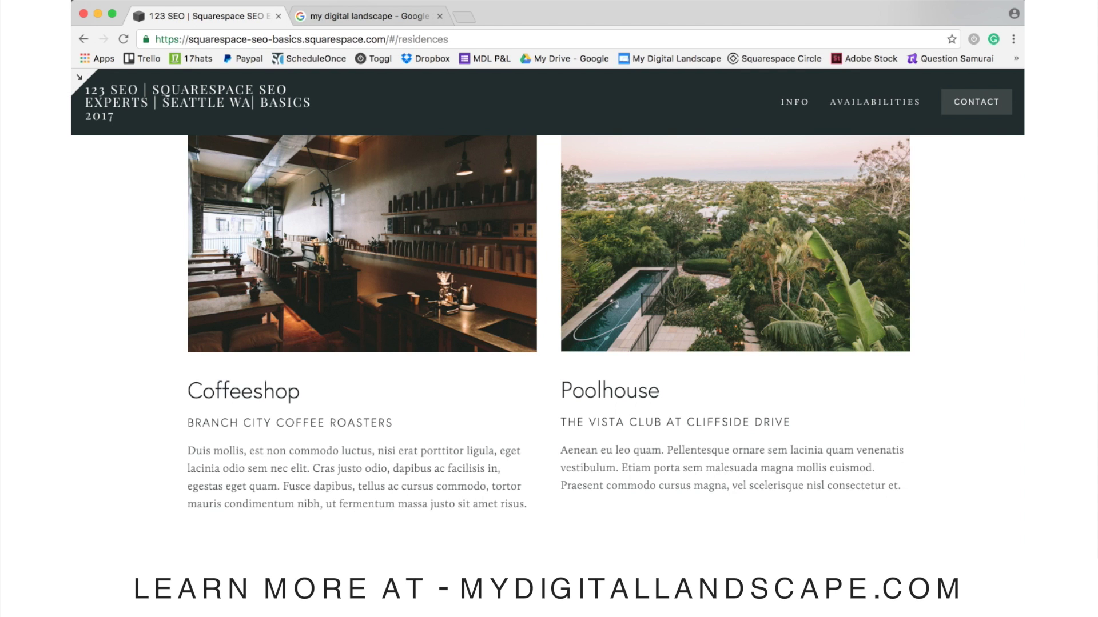
{"action": "scroll", "coordinate": [277, 289], "scroll_direction": "up", "scroll_amount": 1}
{"action": "scroll", "coordinate": [276, 289], "scroll_direction": "up", "scroll_amount": 7}
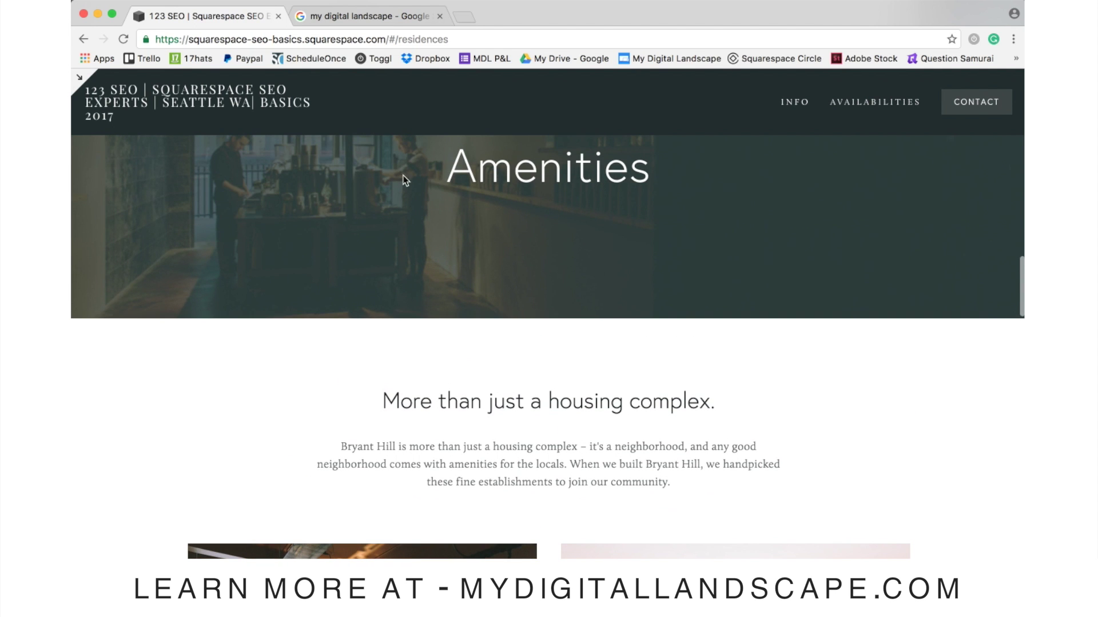
{"action": "scroll", "coordinate": [514, 442], "scroll_direction": "down", "scroll_amount": 3}
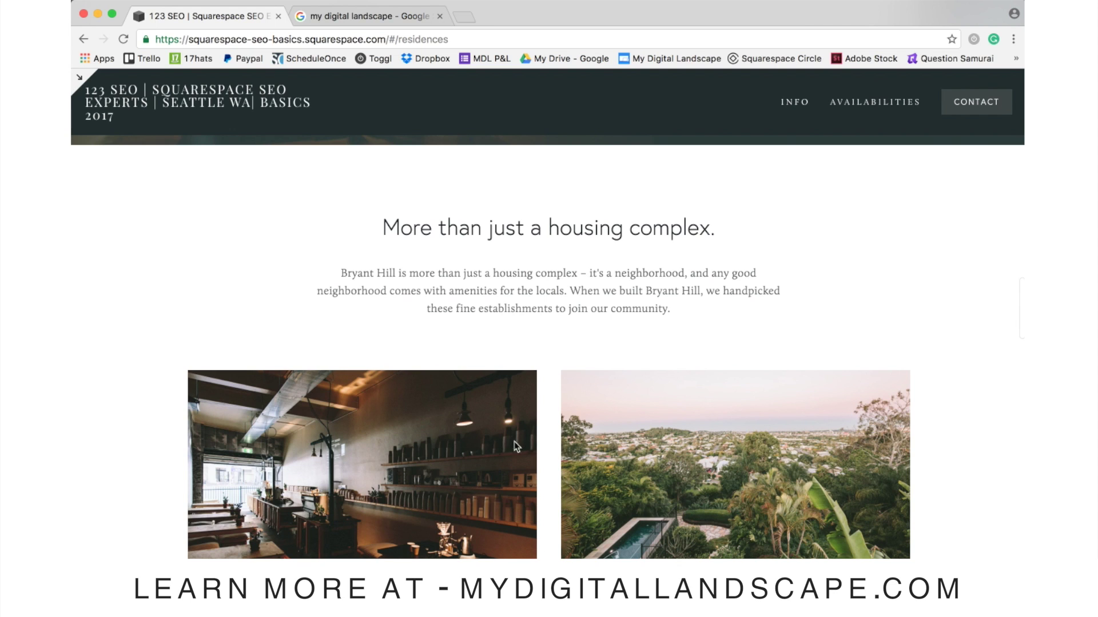